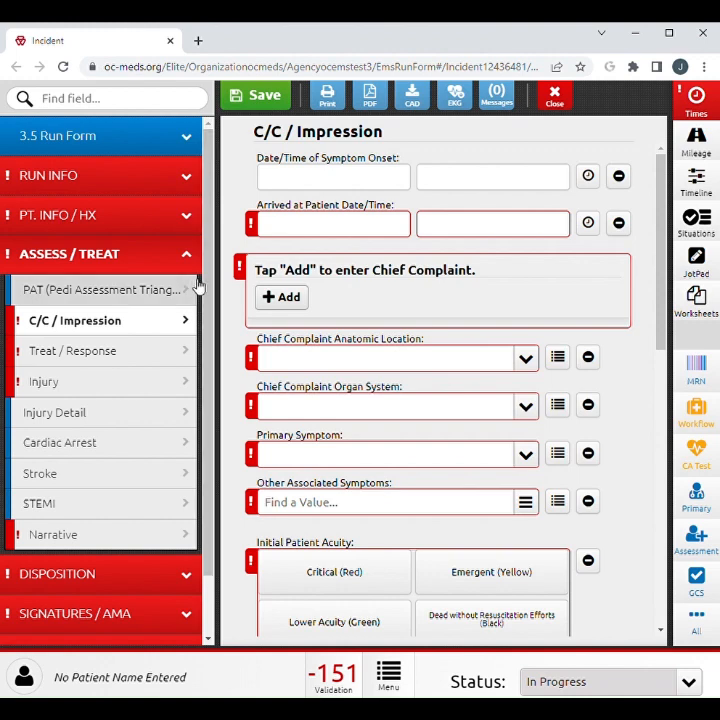
In the PAT section, try selecting Nasal Flaring and Delayed Cap Refill as abnormal findings, clearing each one again.
left_click(178, 293)
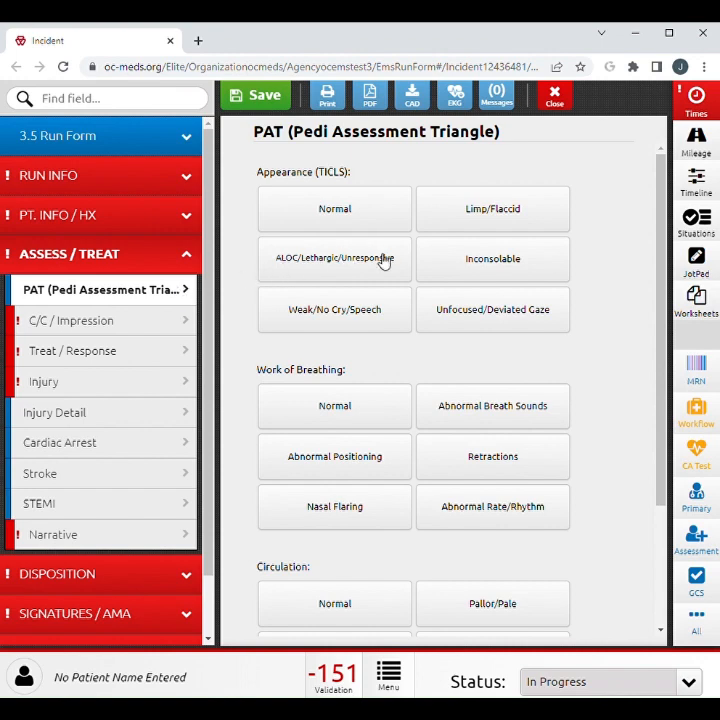
scroll(397, 294, "down", 3)
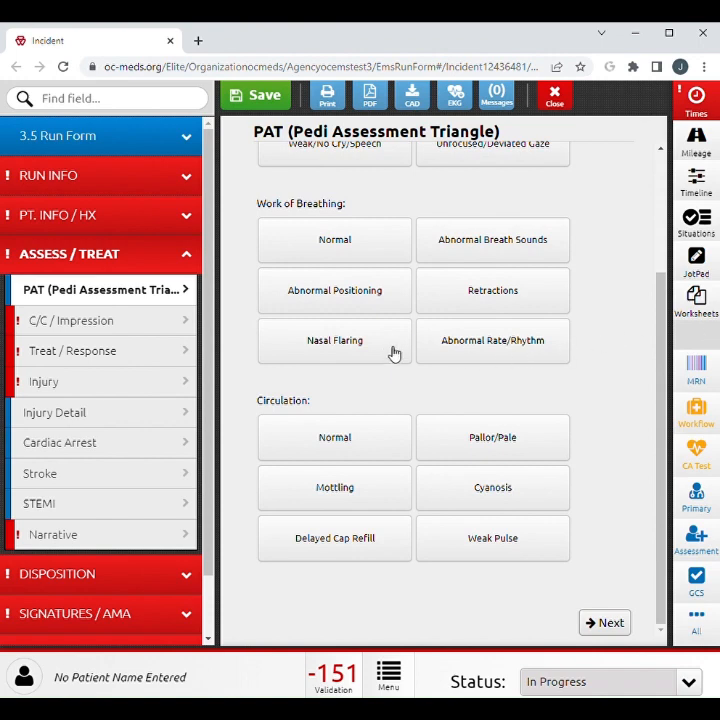
left_click(393, 352)
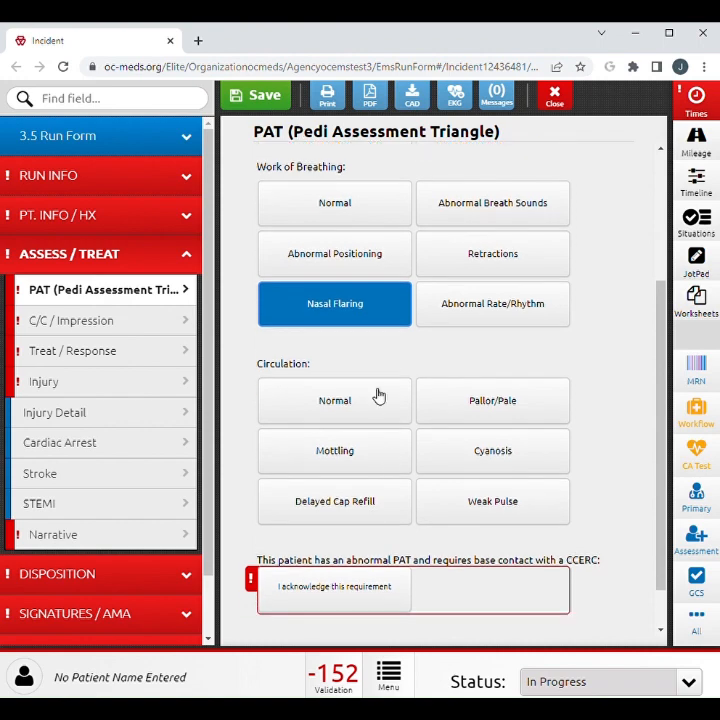
left_click(367, 318)
left_click(376, 543)
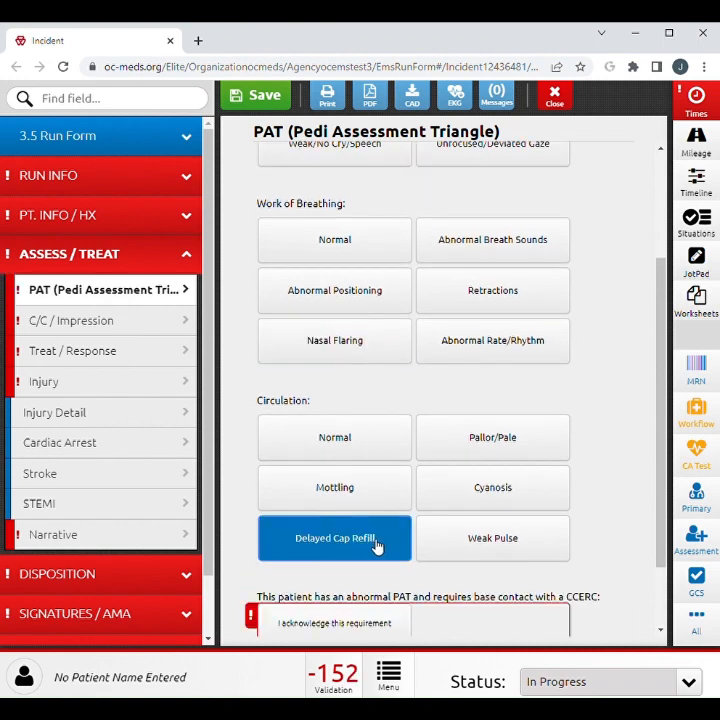
scroll(378, 545, "down", 1)
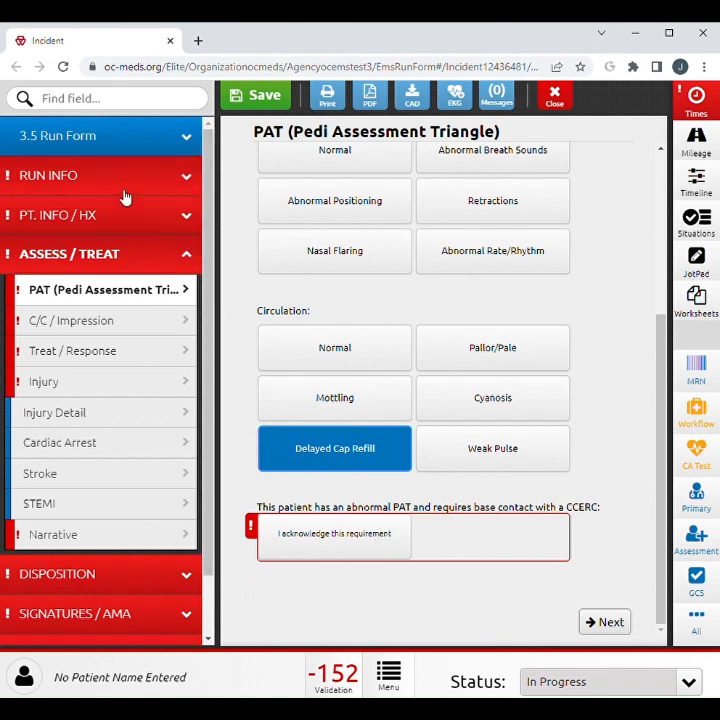
left_click(323, 448)
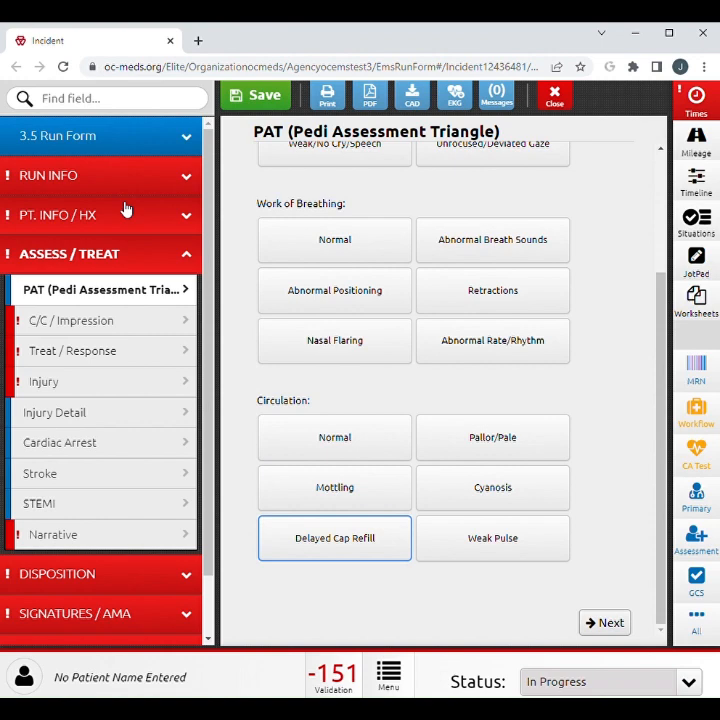
Enter the patient's age as 30 with age units of Years in Patient Info.
left_click(126, 209)
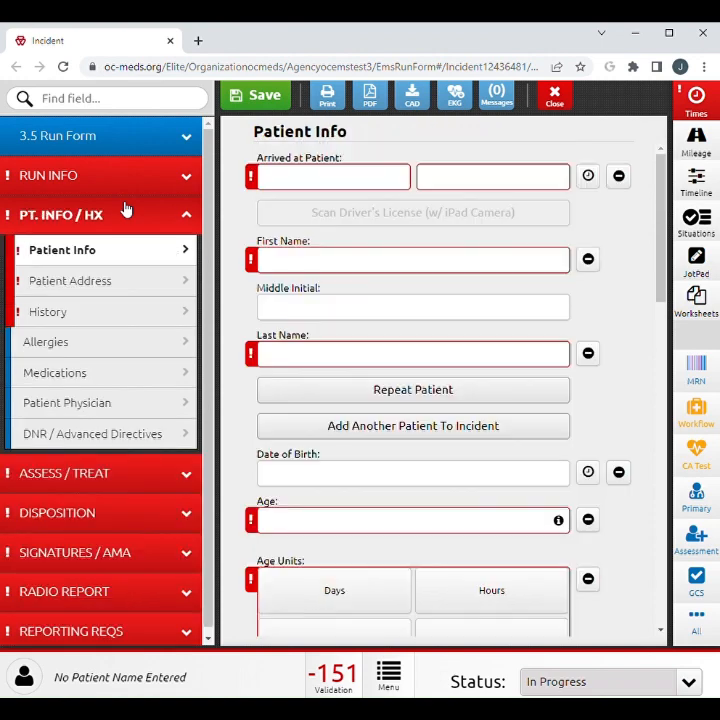
scroll(280, 422, "down", 1)
left_click(291, 428)
type("30")
key("Tab")
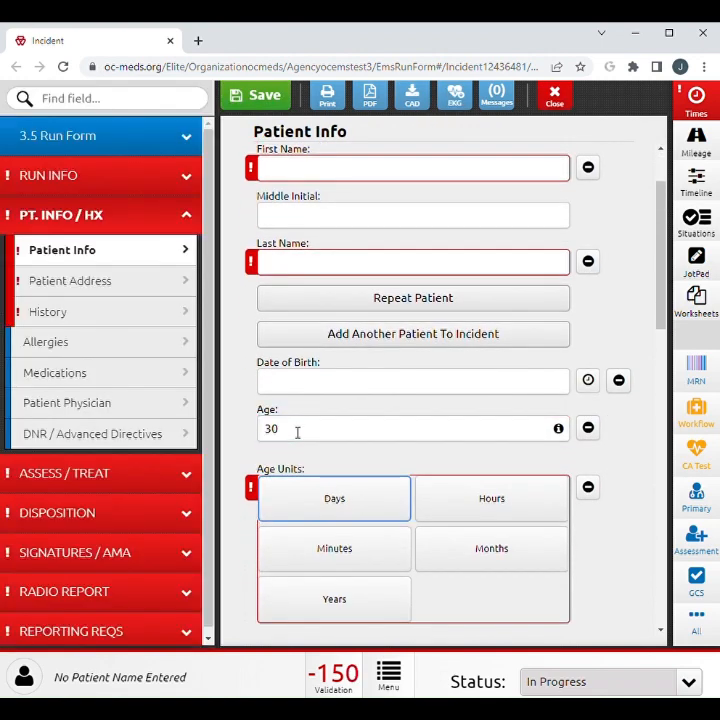
left_click(334, 600)
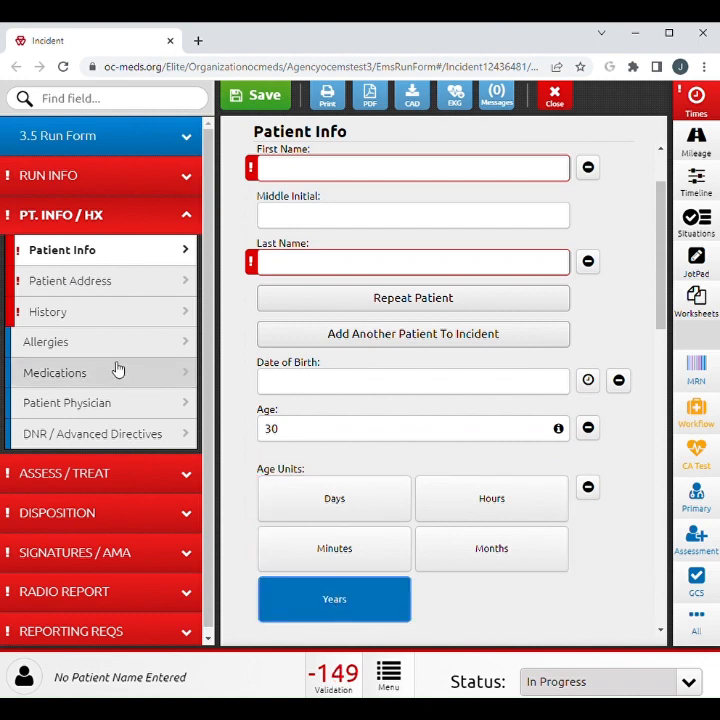
In C/C / Impression, stamp the symptom onset with the current date and time and mark it as Approximate.
left_click(77, 472)
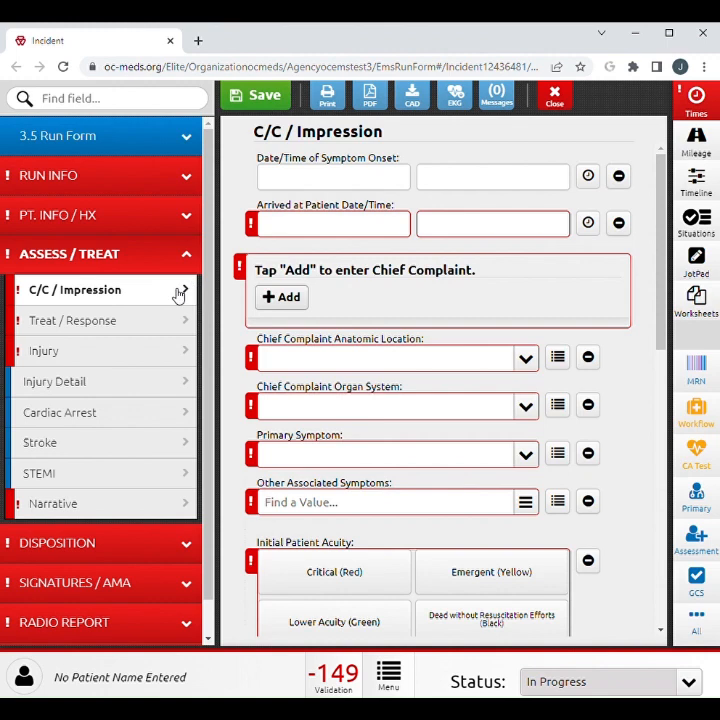
left_click(620, 177)
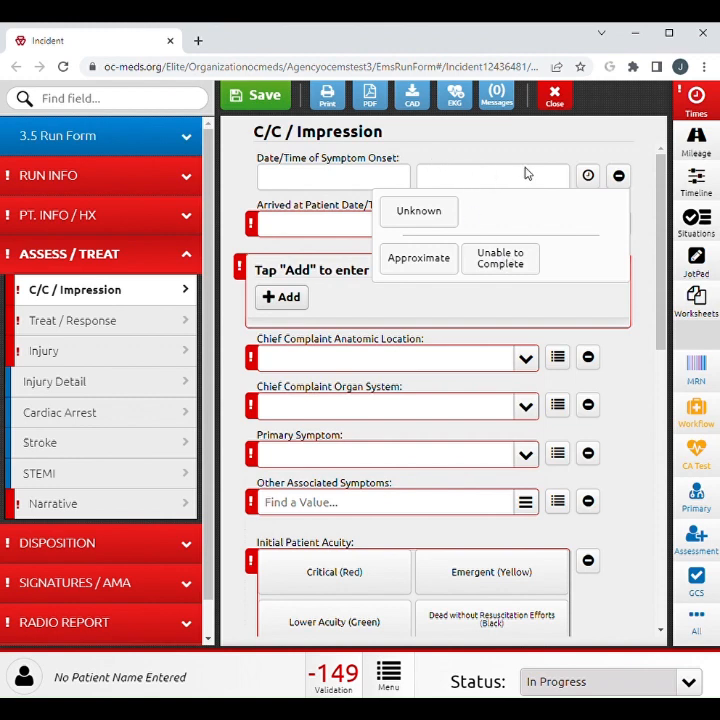
left_click(588, 176)
left_click(588, 176)
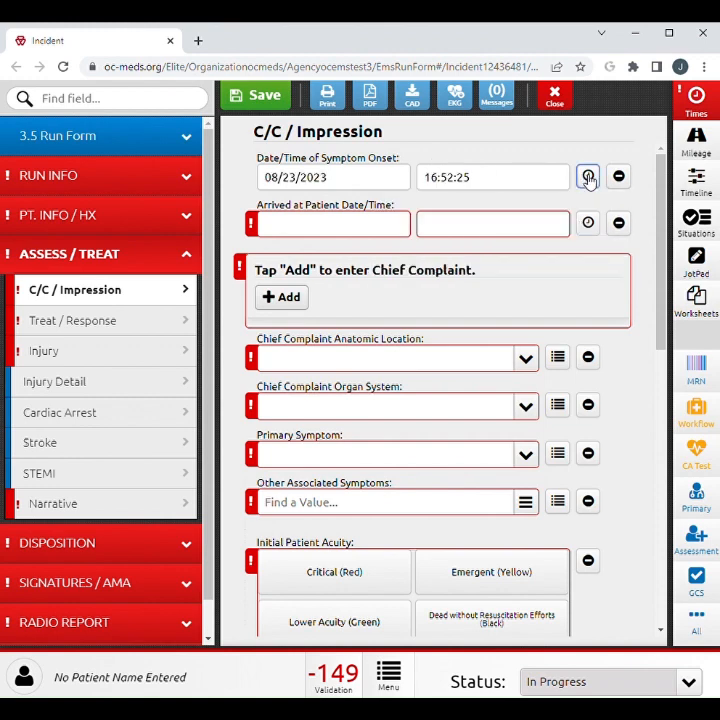
left_click(618, 177)
left_click(478, 260)
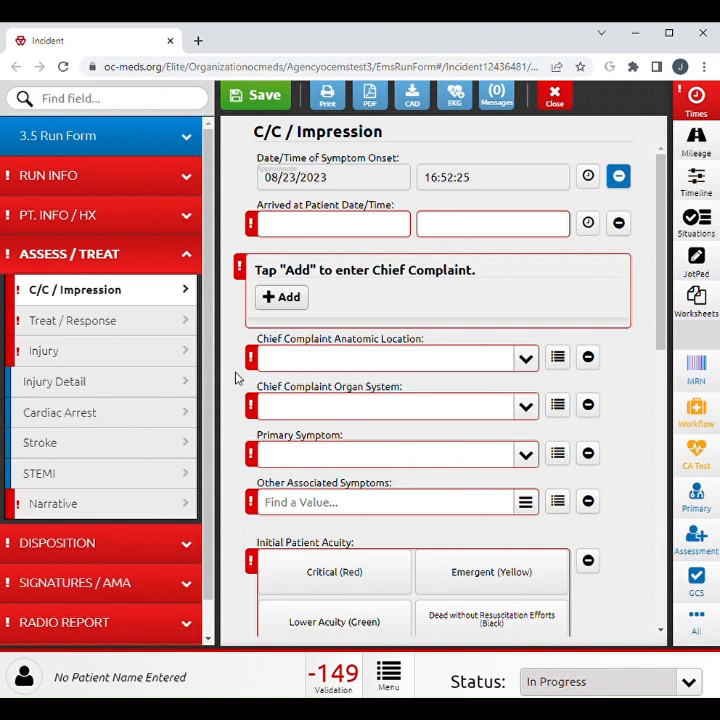
Review the remaining C/C / Impression fields, including the choices offered for Barriers to Patient Care.
scroll(236, 378, "down", 1)
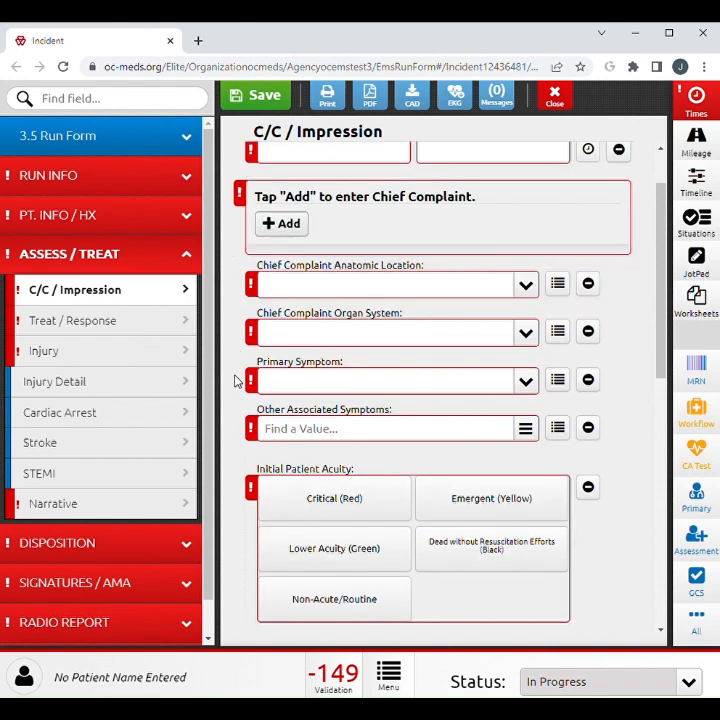
scroll(236, 381, "down", 2)
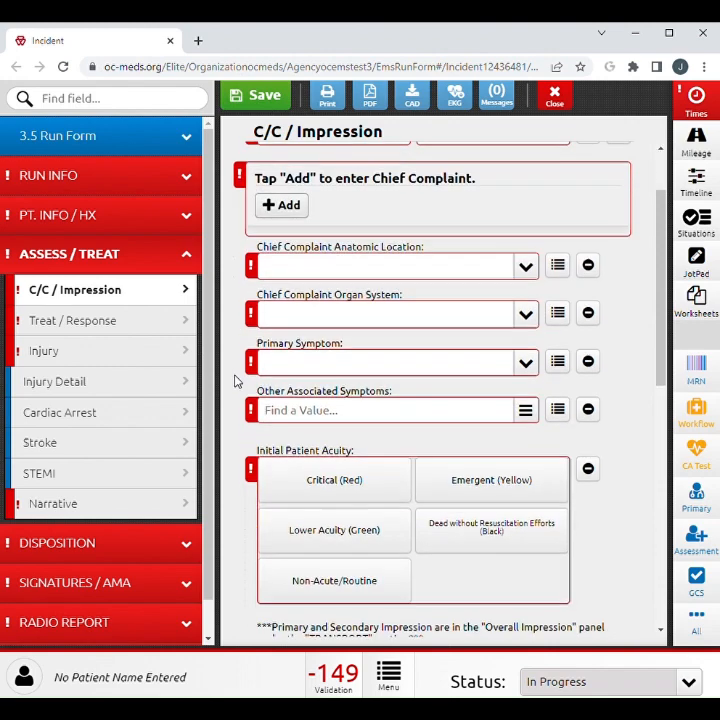
scroll(236, 381, "down", 1)
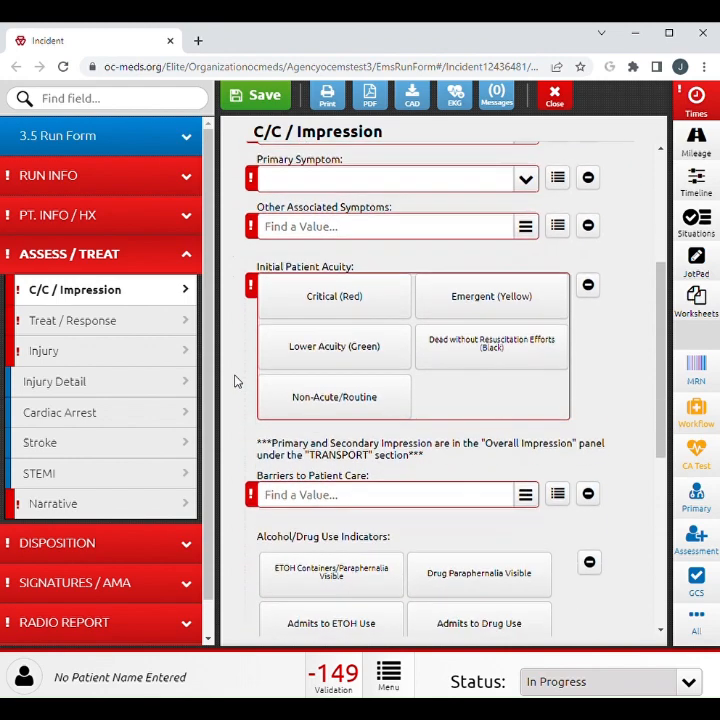
scroll(236, 381, "down", 1)
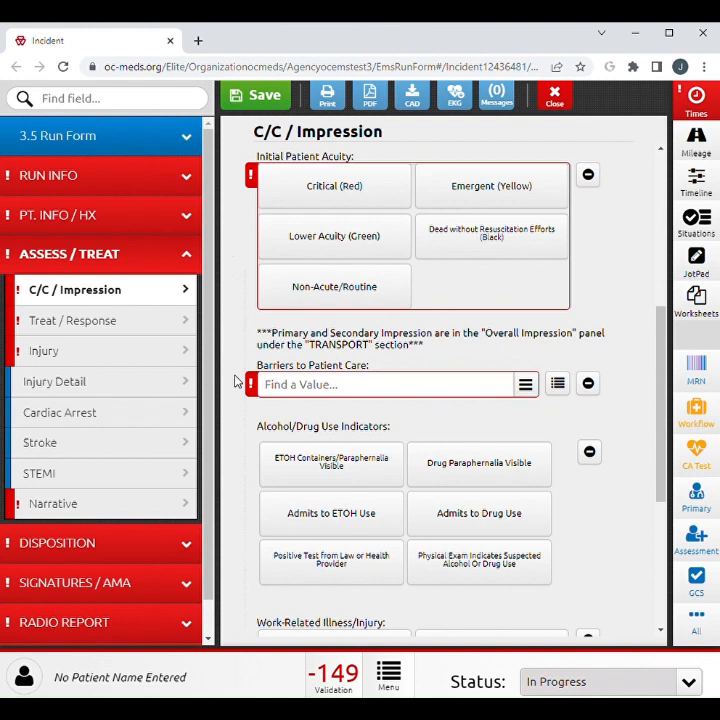
left_click(291, 386)
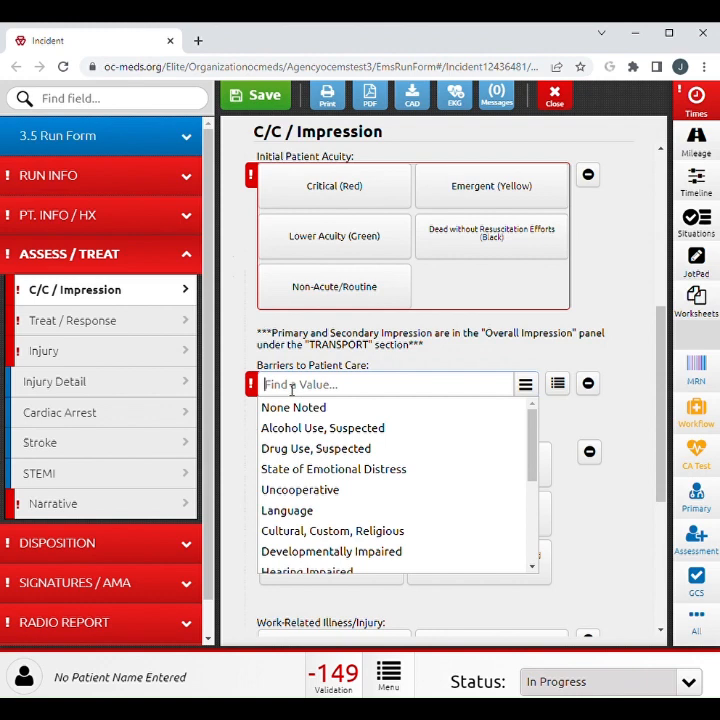
left_click(239, 430)
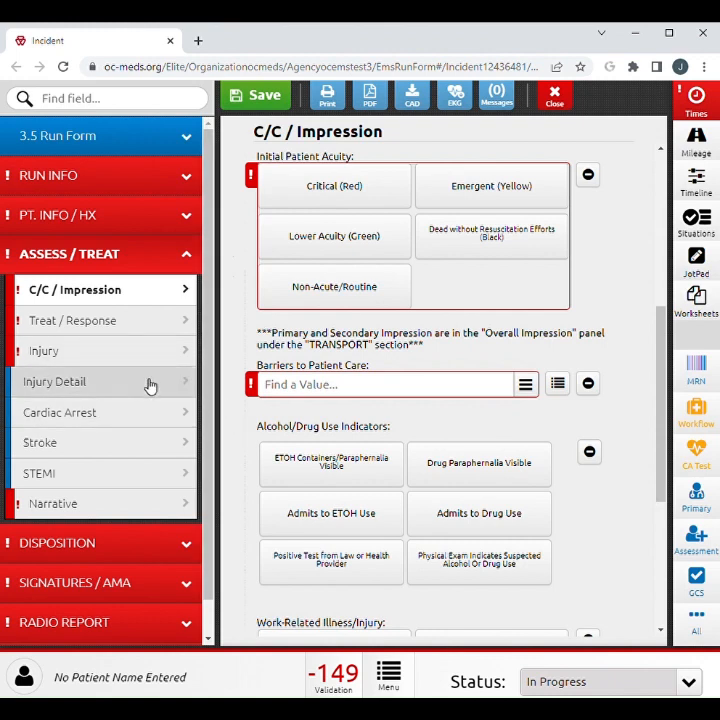
Open a new Primary / Vitals entry under Treat / Response and review its fields from responsiveness through ECG type.
left_click(146, 322)
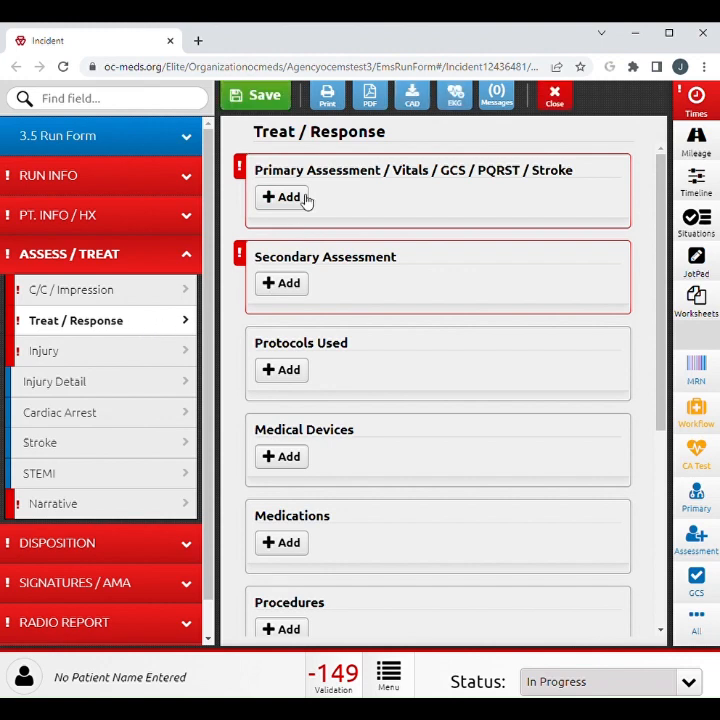
left_click(288, 197)
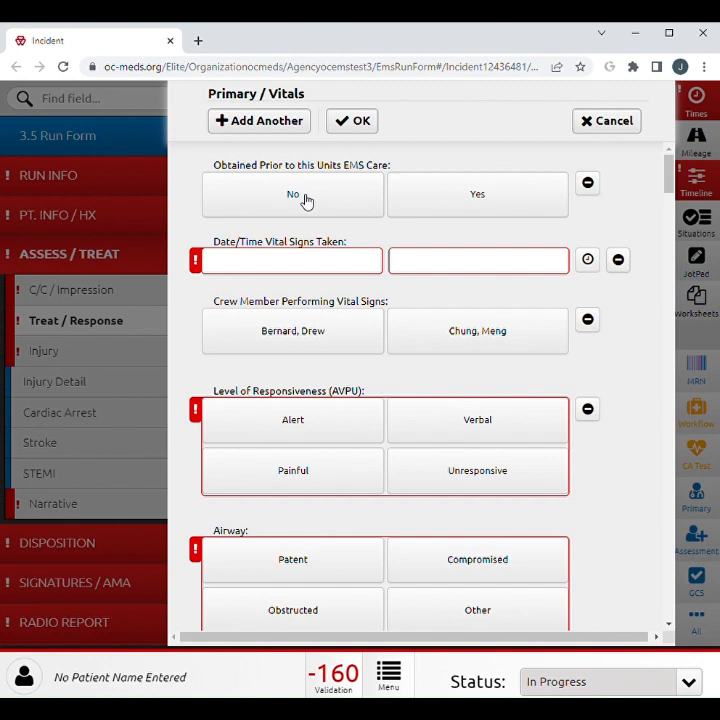
scroll(299, 316, "down", 3)
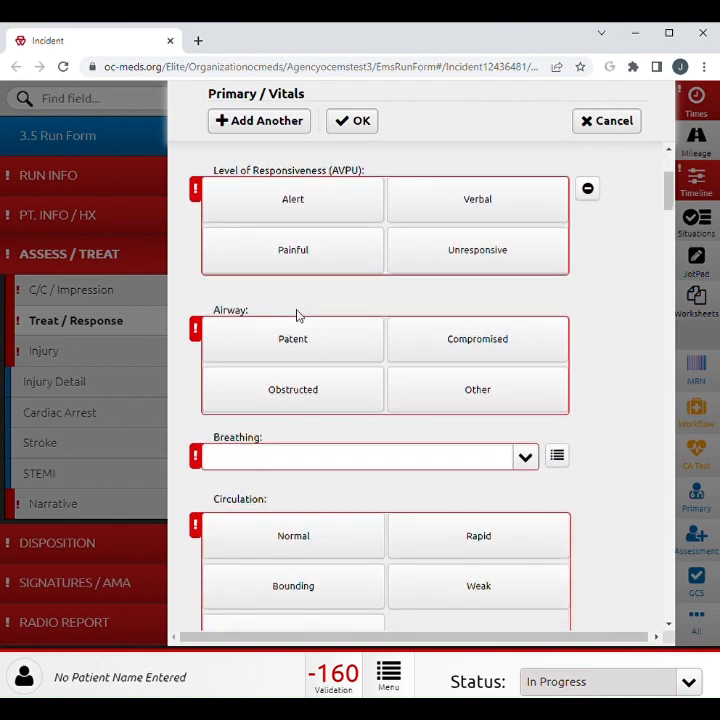
scroll(296, 316, "down", 2)
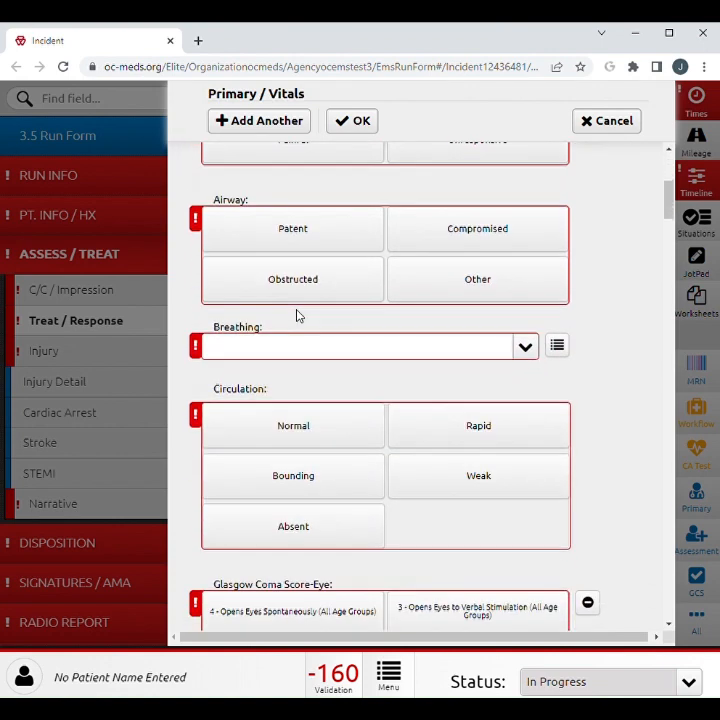
scroll(296, 316, "down", 3)
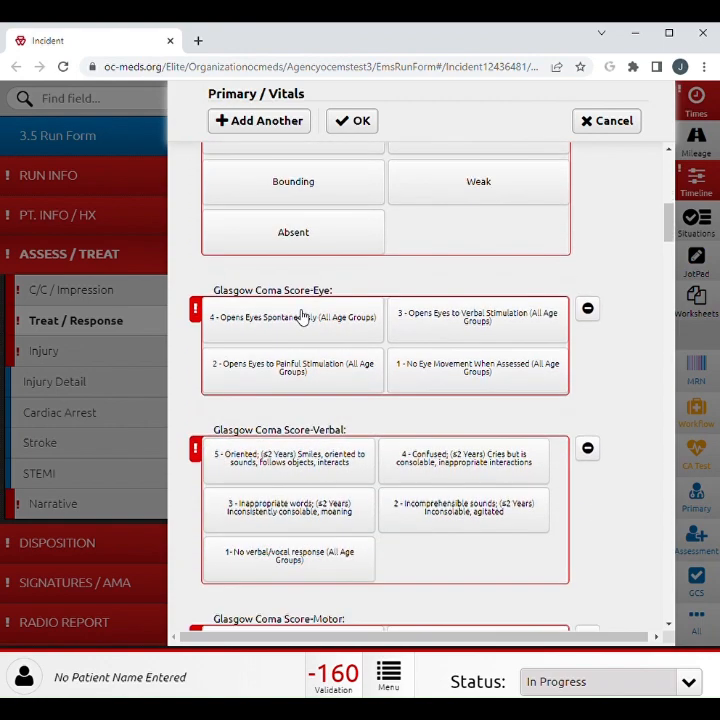
scroll(300, 316, "down", 1)
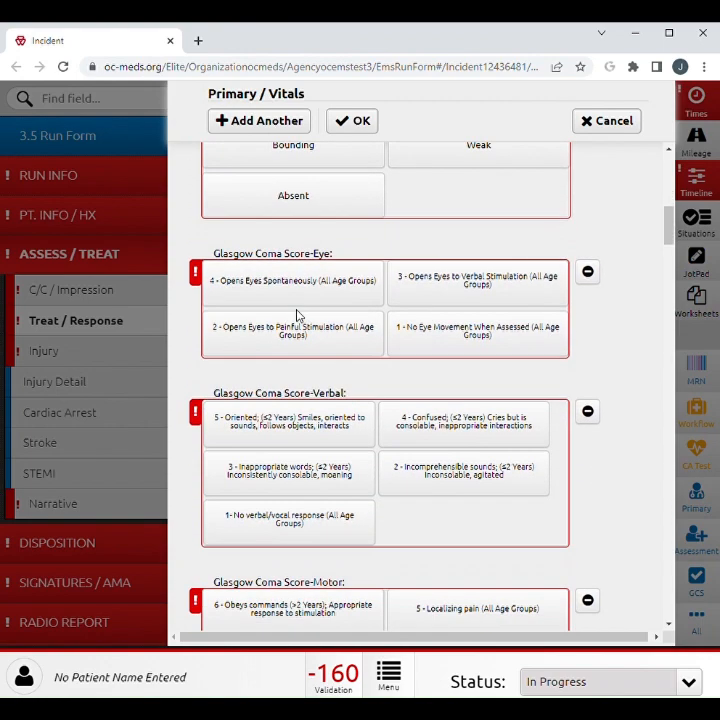
scroll(296, 316, "down", 2)
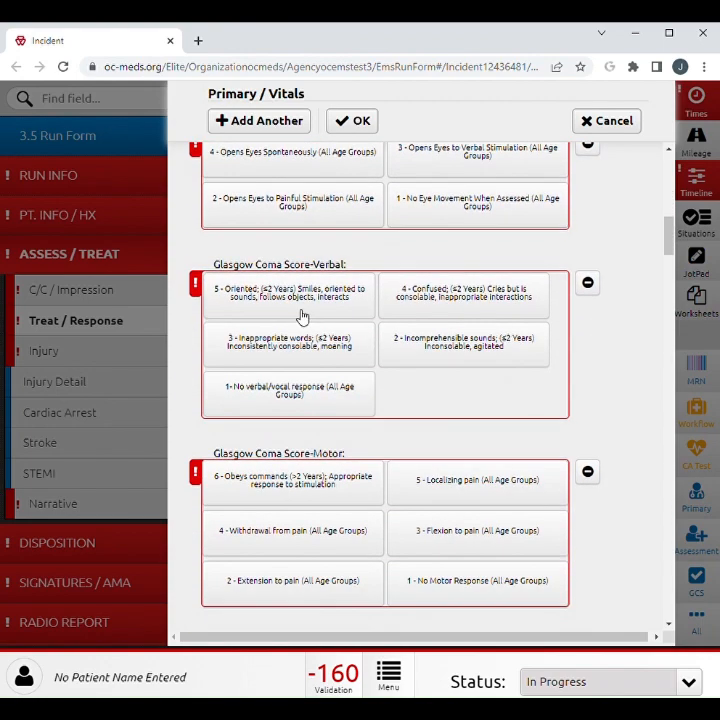
scroll(402, 318, "down", 6)
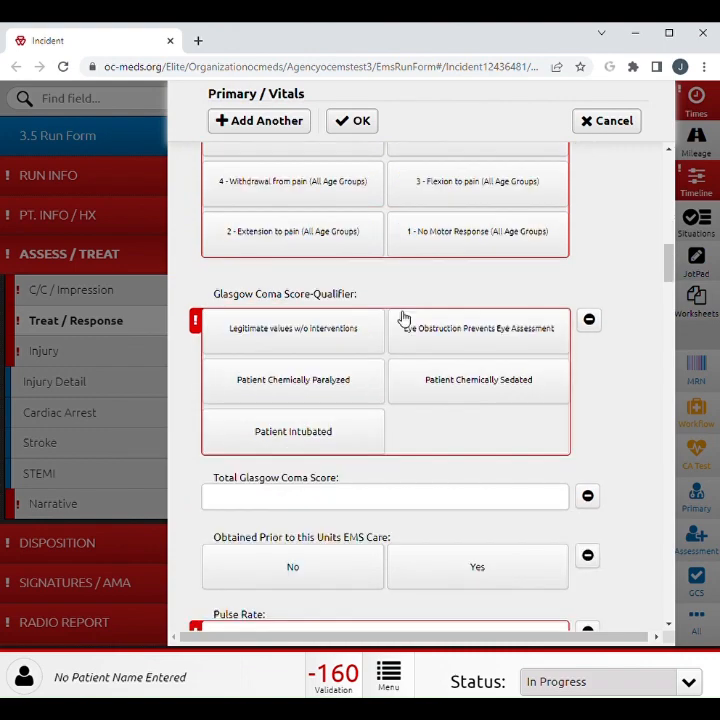
scroll(404, 318, "down", 3)
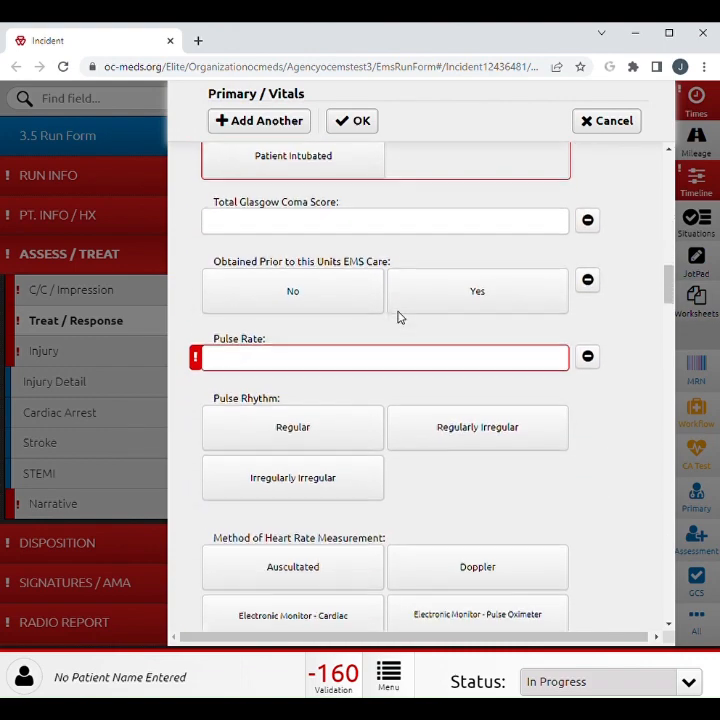
scroll(405, 318, "down", 1)
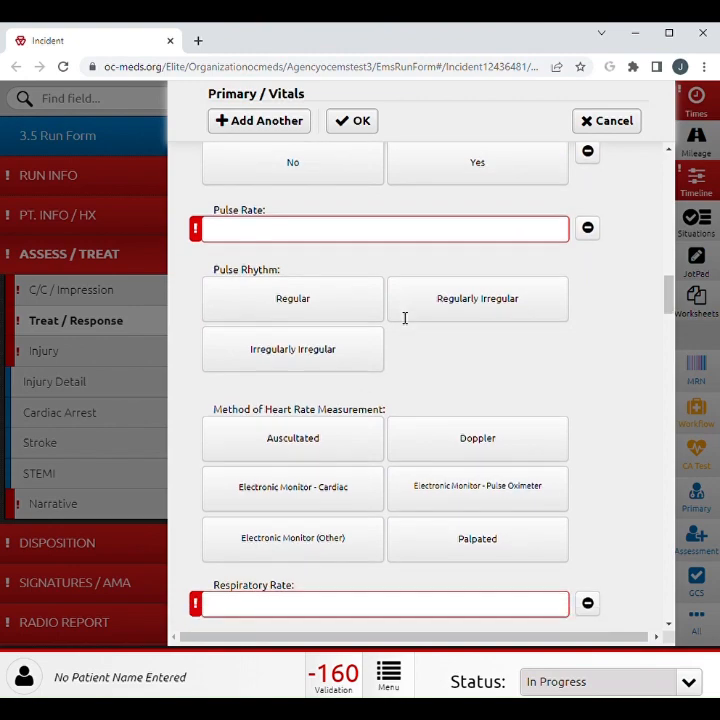
scroll(404, 318, "down", 5)
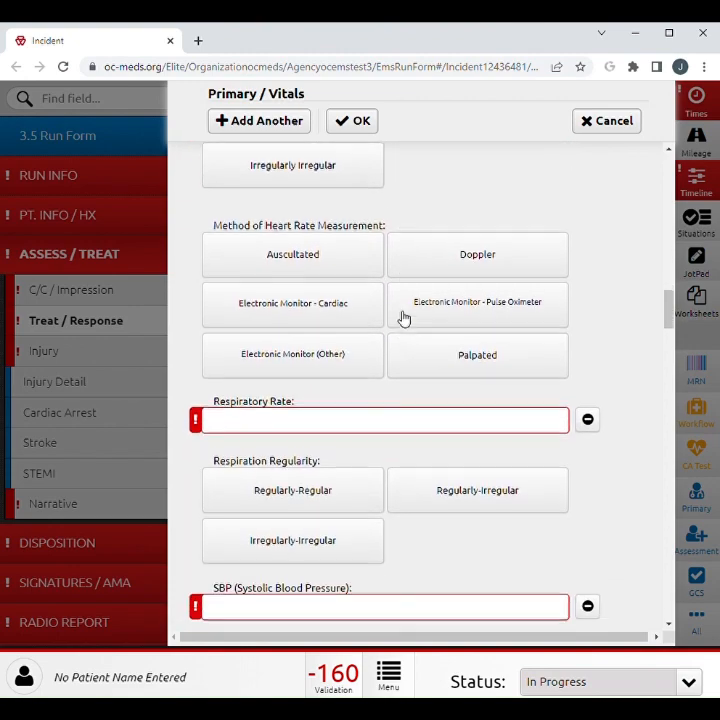
scroll(404, 318, "down", 3)
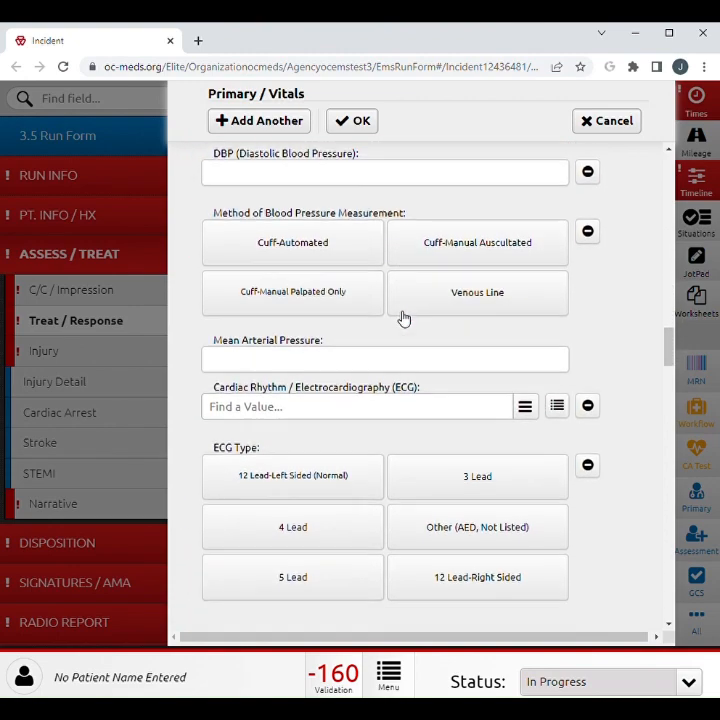
Examine the Cardiac Rhythm / Electrocardiography choices down to the STEMI entries, and cancel the vitals entry.
left_click(384, 374)
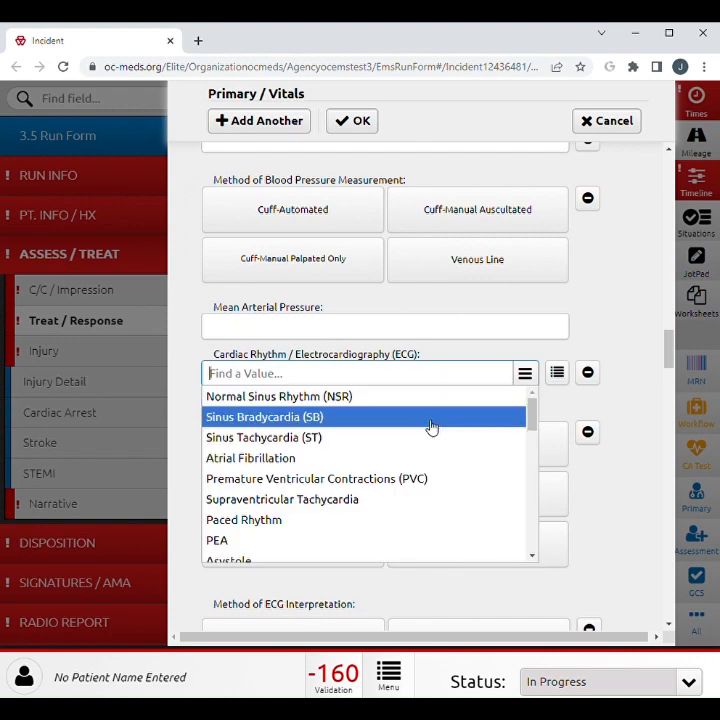
left_click_drag(532, 424, 549, 527)
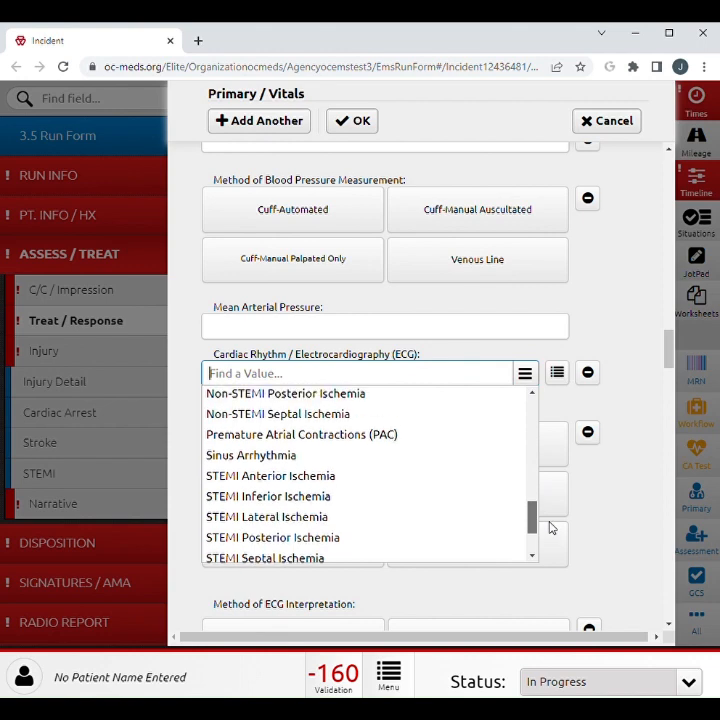
left_click(608, 128)
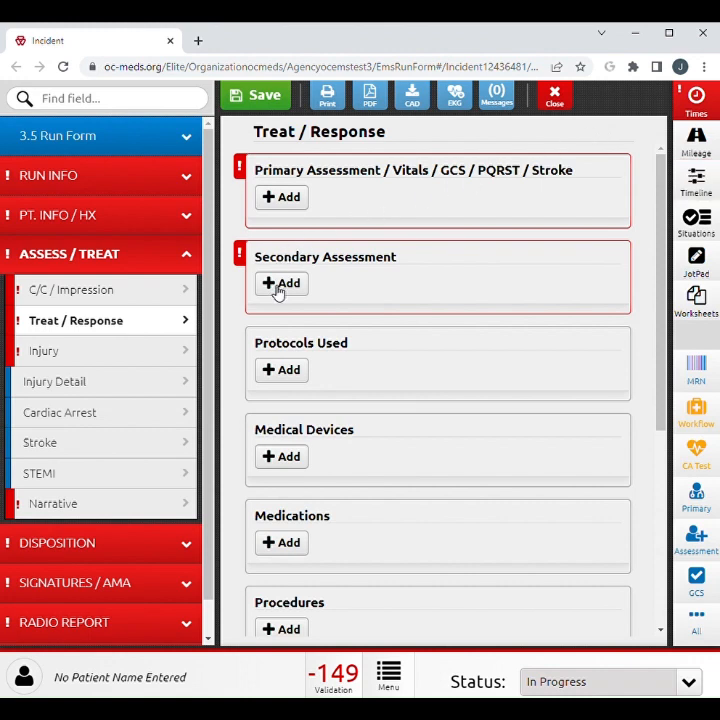
Open a new head-to-toe exam under Secondary Assessment and add an eye exam to it.
left_click(279, 288)
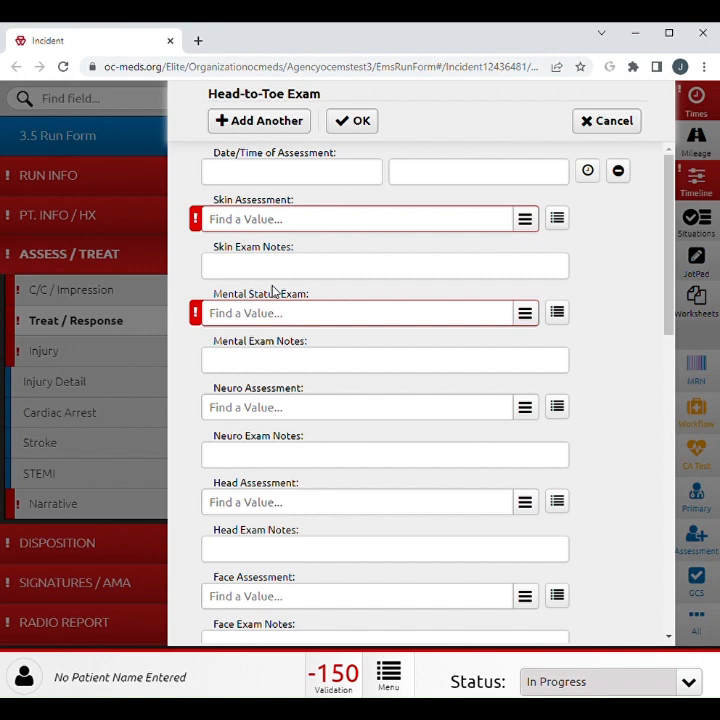
scroll(273, 291, "down", 4)
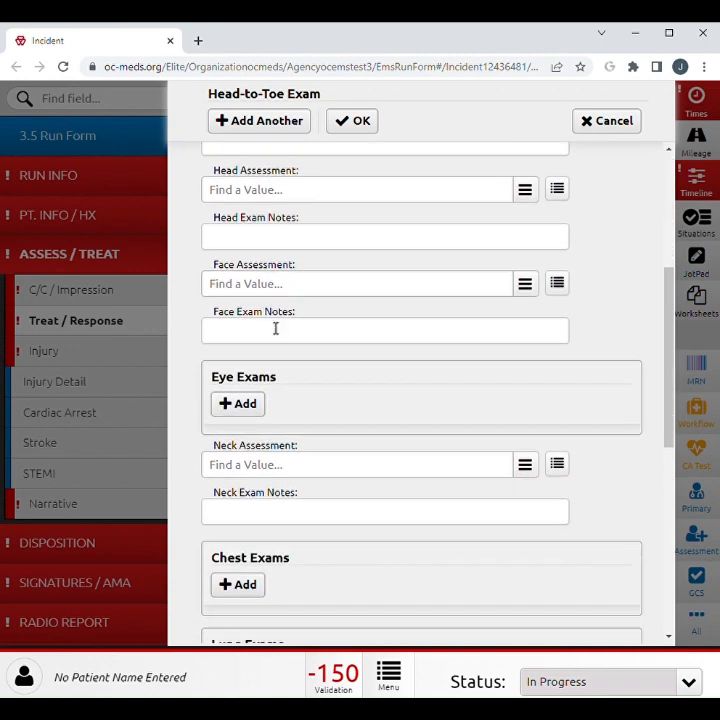
left_click(257, 403)
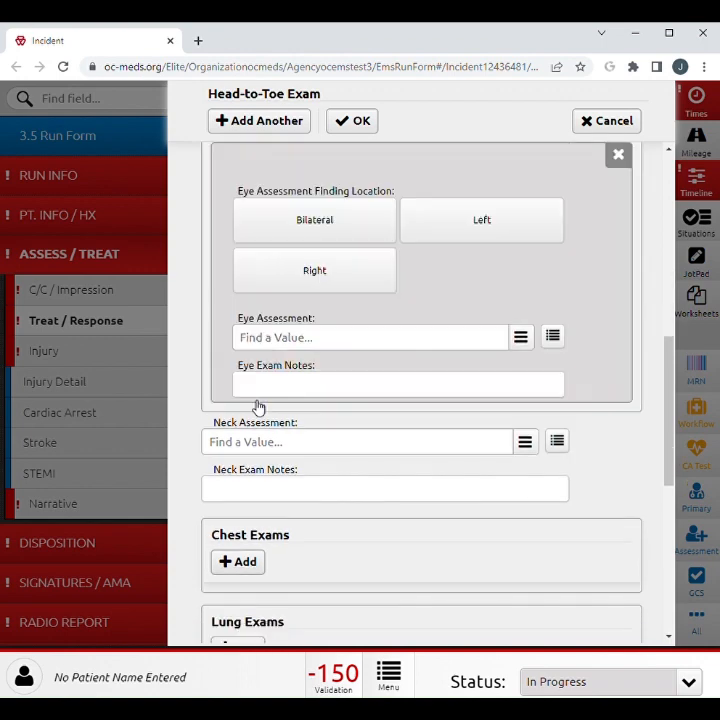
Examine the Eye Assessment choices down to Not Indicated/Not Done, and cancel the eye and head-to-toe exams.
left_click(324, 342)
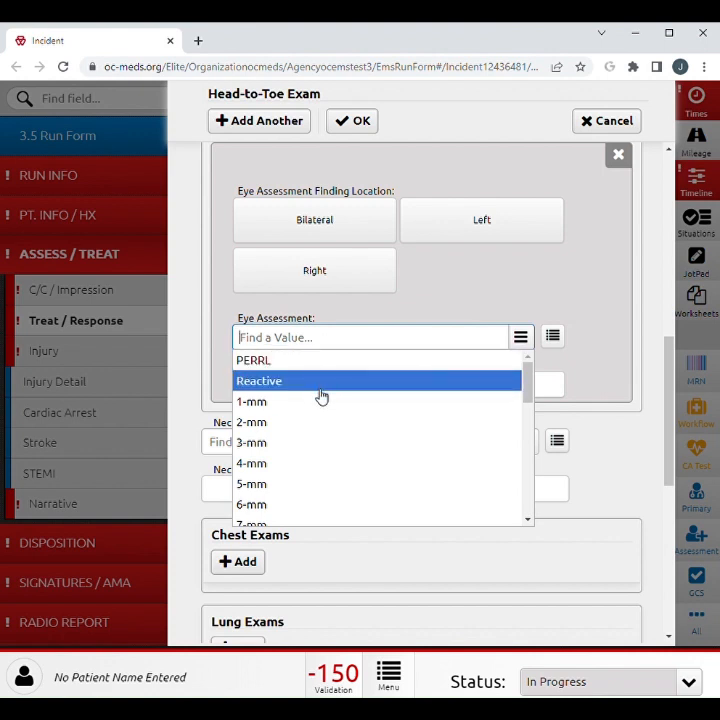
scroll(321, 397, "down", 1)
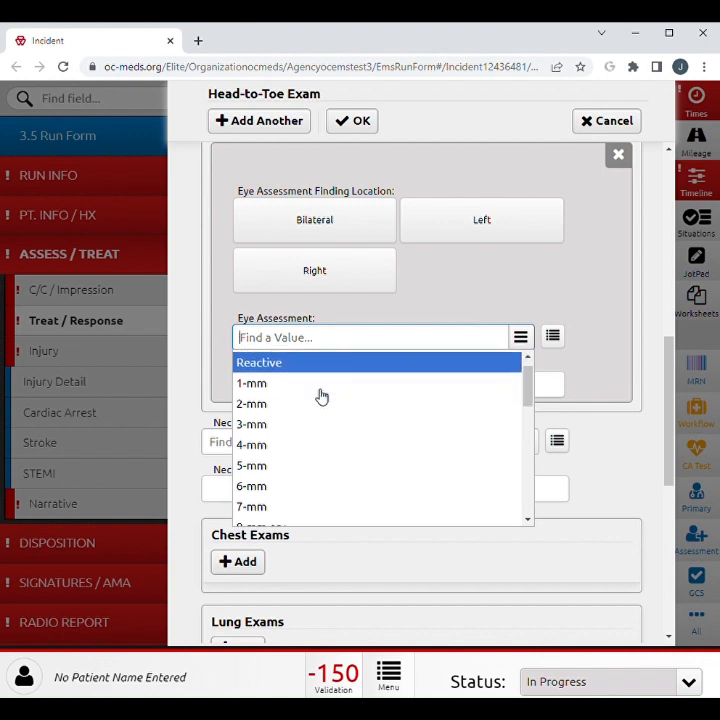
scroll(321, 397, "down", 5)
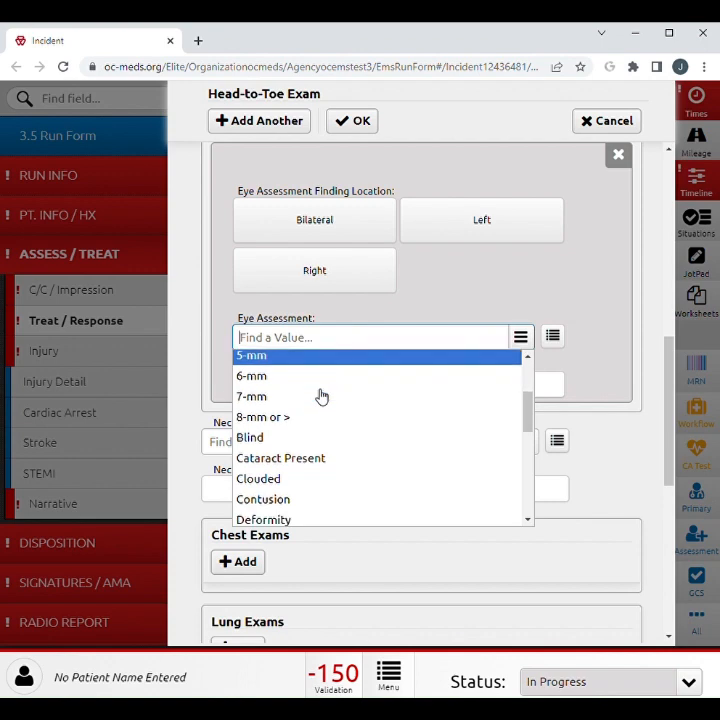
scroll(321, 397, "down", 2)
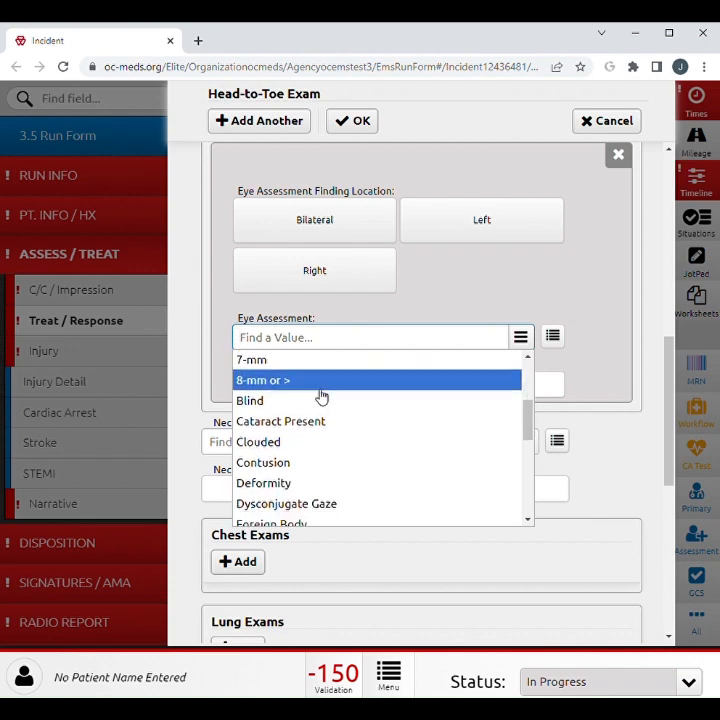
scroll(321, 397, "down", 9)
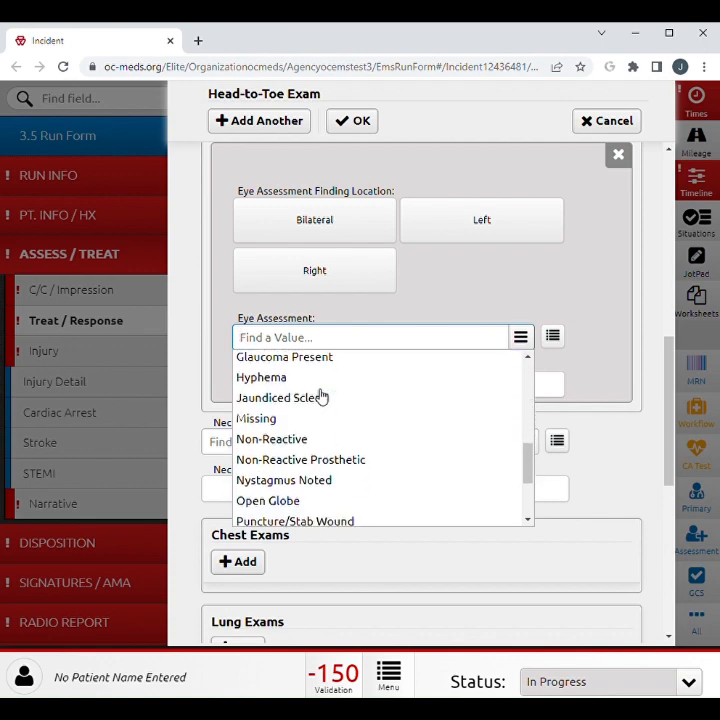
scroll(321, 397, "down", 7)
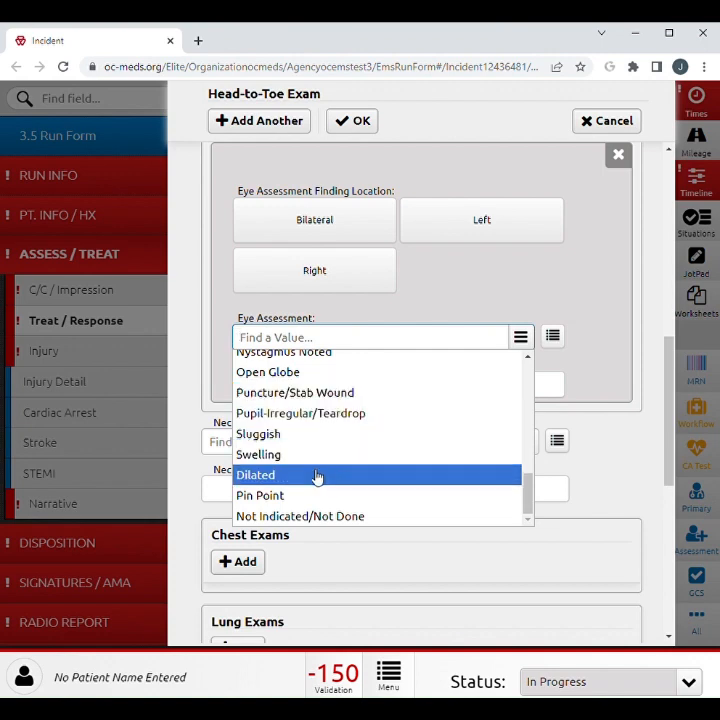
left_click(173, 413)
left_click(616, 155)
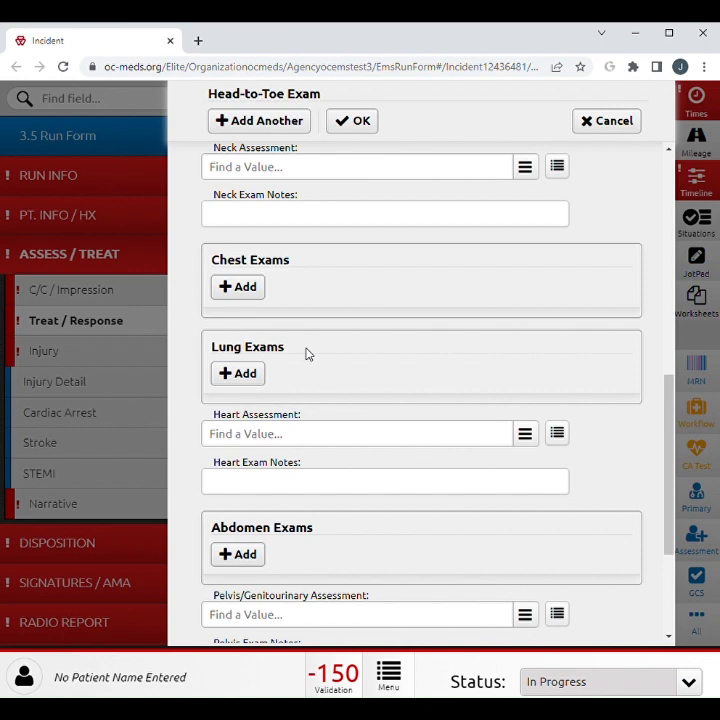
left_click(591, 131)
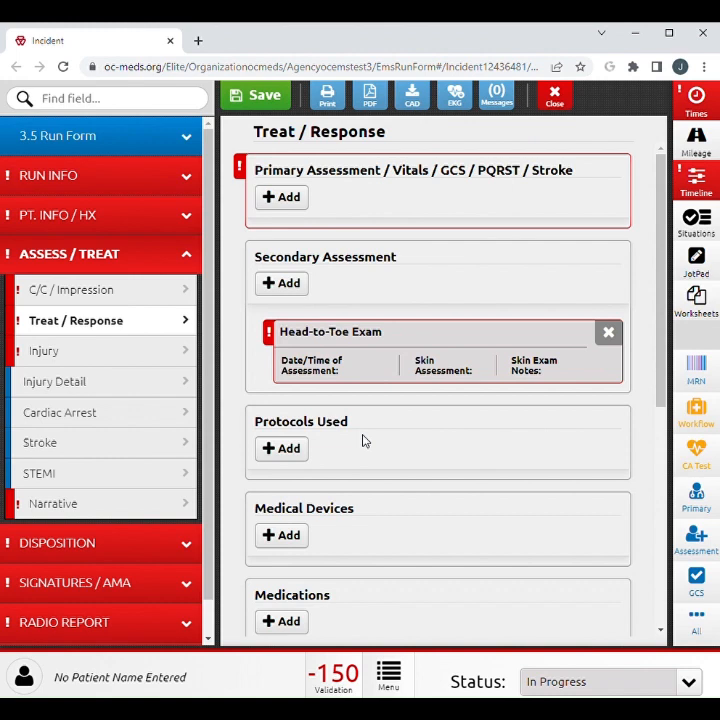
Add a Protocols Used entry to view its protocol and age category fields, and delete the entry.
left_click(290, 452)
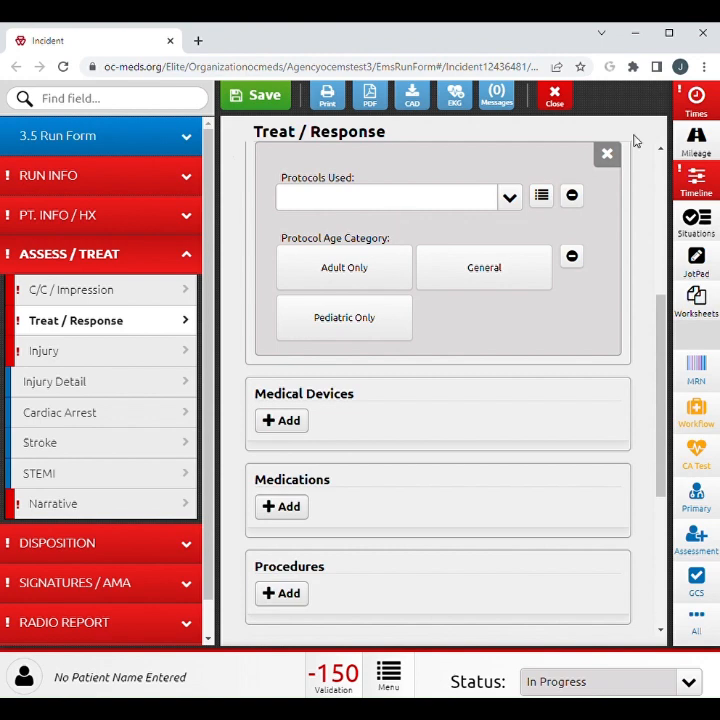
left_click(608, 154)
left_click(478, 198)
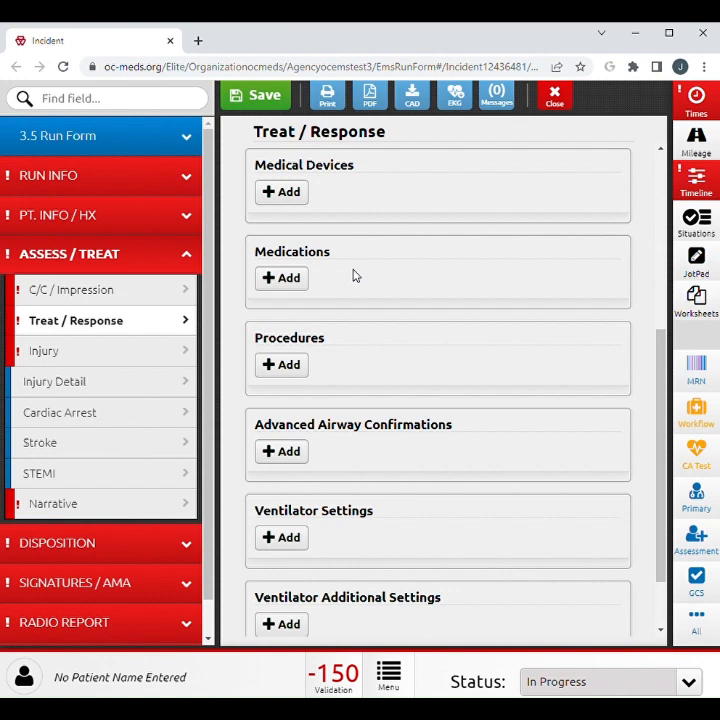
Review a new Procedure entry's fields, including the Procedure field's exception values and the IV/IO Location choices, and cancel the entry.
left_click(298, 366)
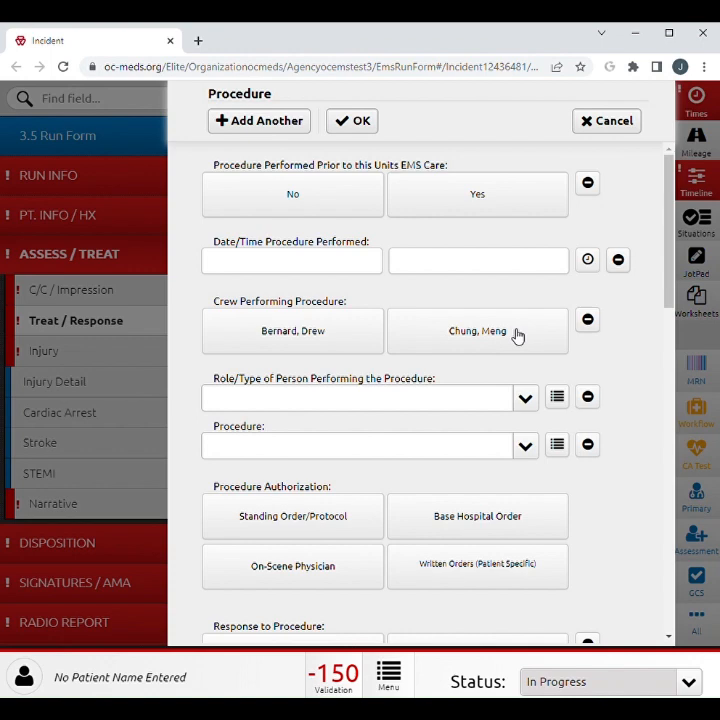
left_click(588, 445)
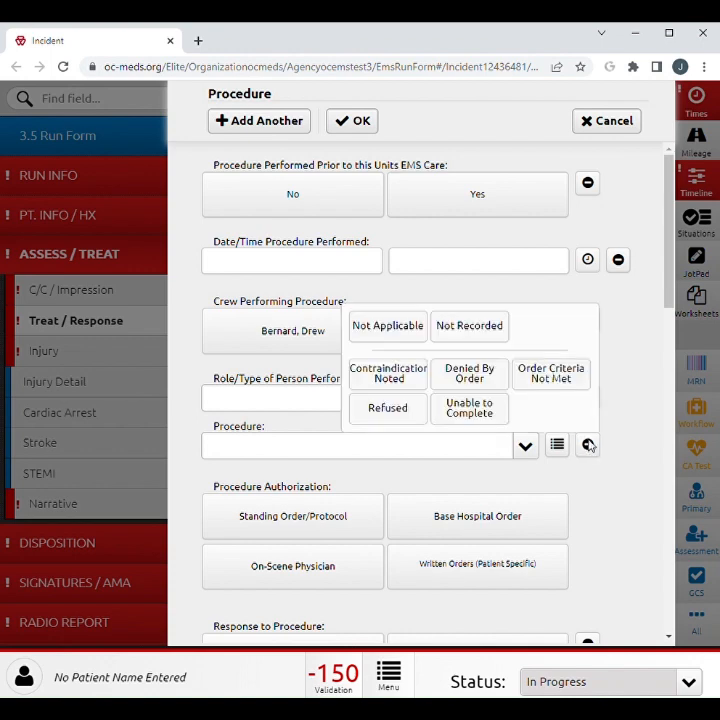
scroll(612, 407, "down", 2)
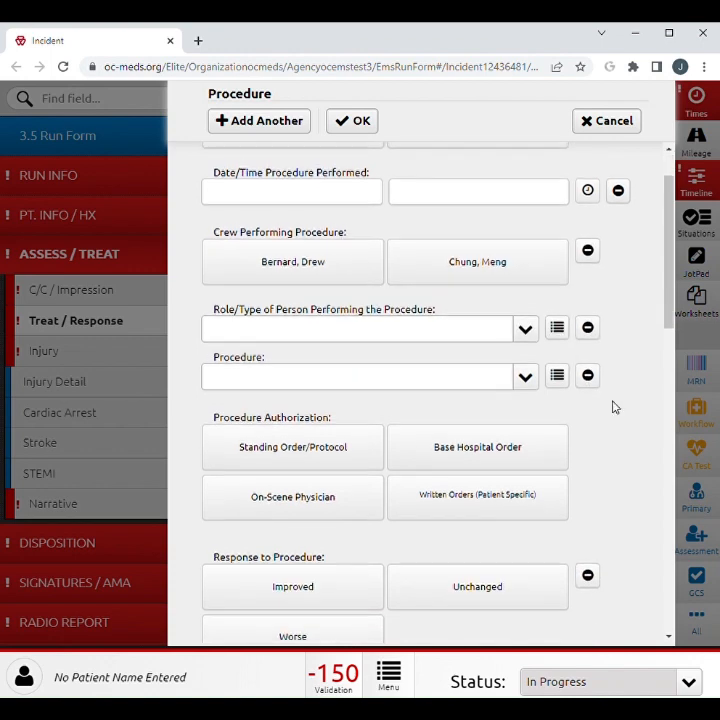
scroll(614, 407, "down", 1)
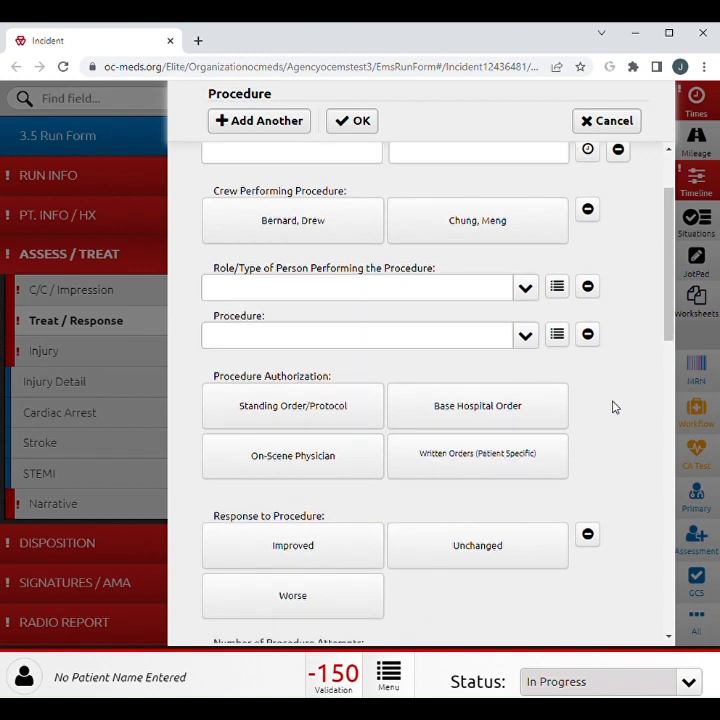
scroll(614, 407, "down", 1)
scroll(614, 407, "down", 5)
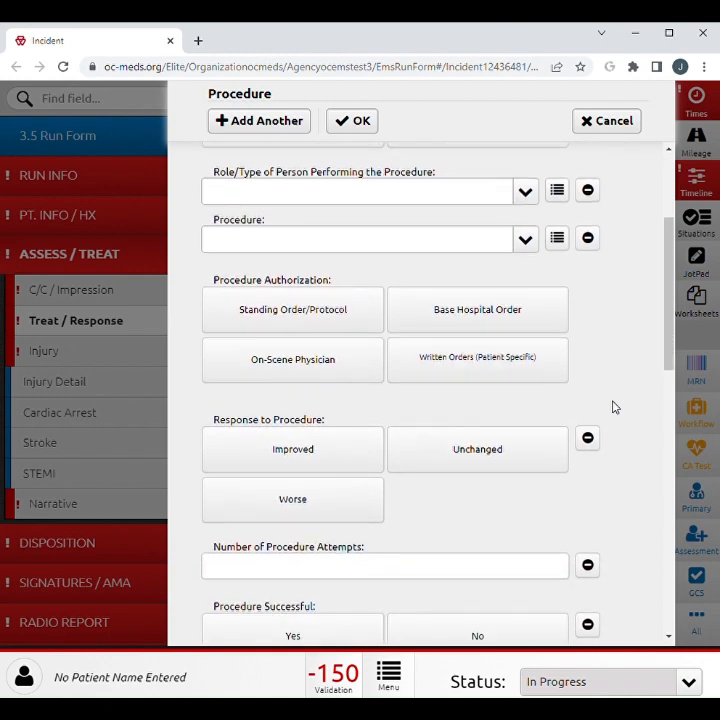
scroll(614, 407, "down", 4)
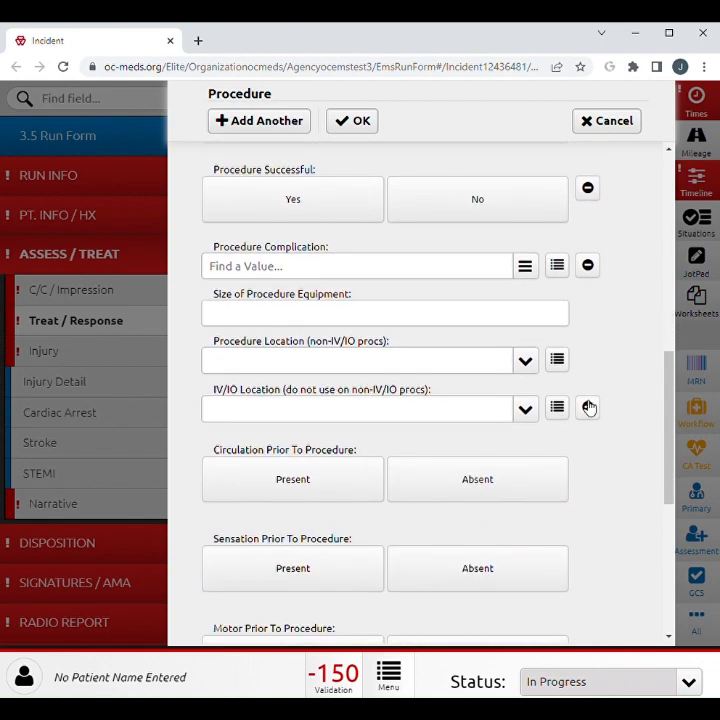
left_click(527, 409)
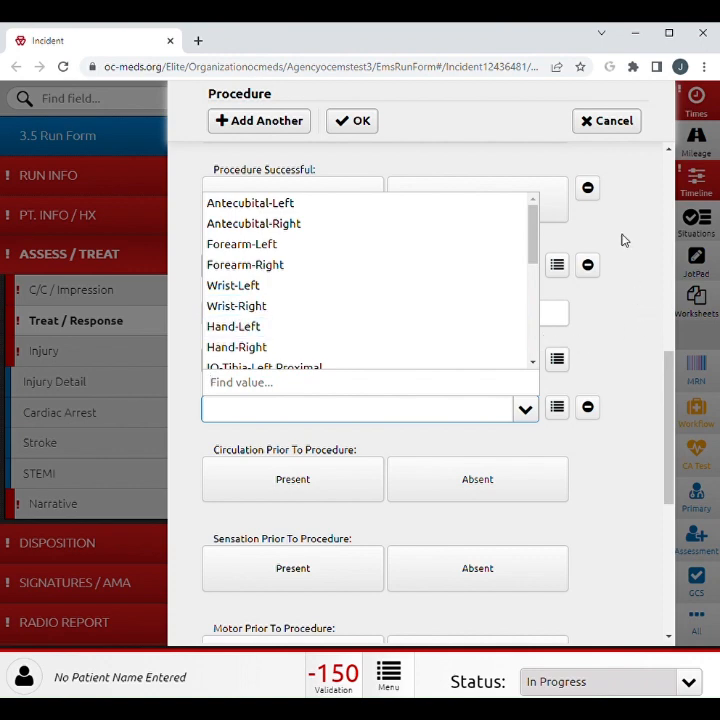
left_click(602, 126)
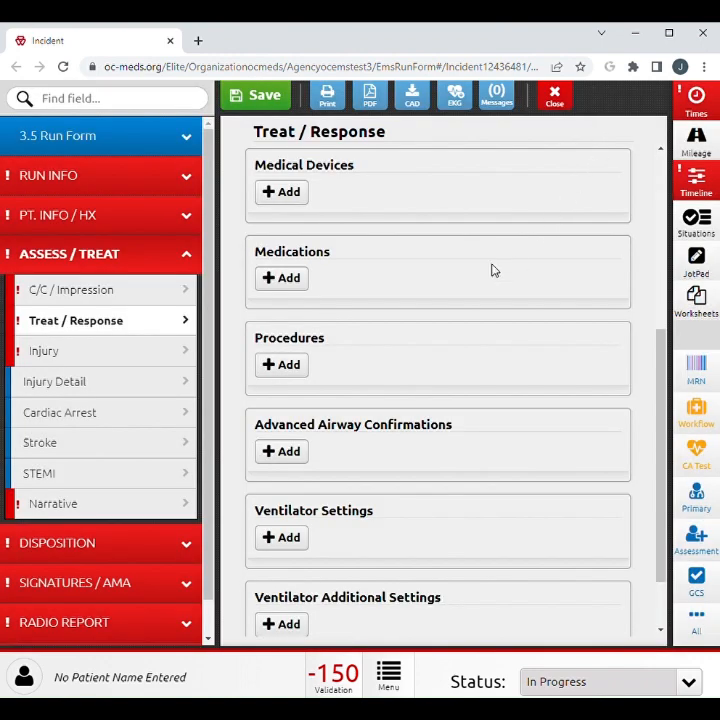
Review a new Advanced Airway Confirmation entry, including the Airway Device Placement Confirmed Method choices, and cancel the entry.
left_click(285, 452)
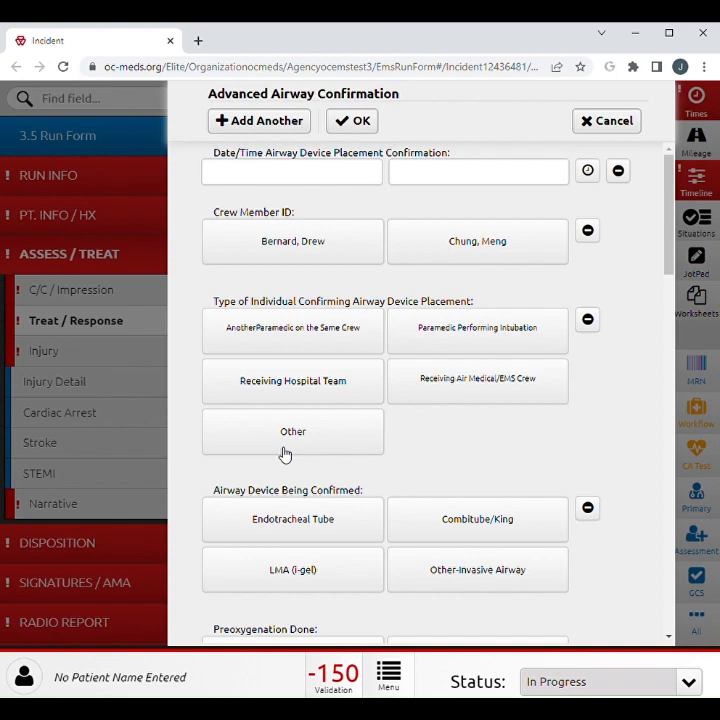
scroll(284, 455, "down", 5)
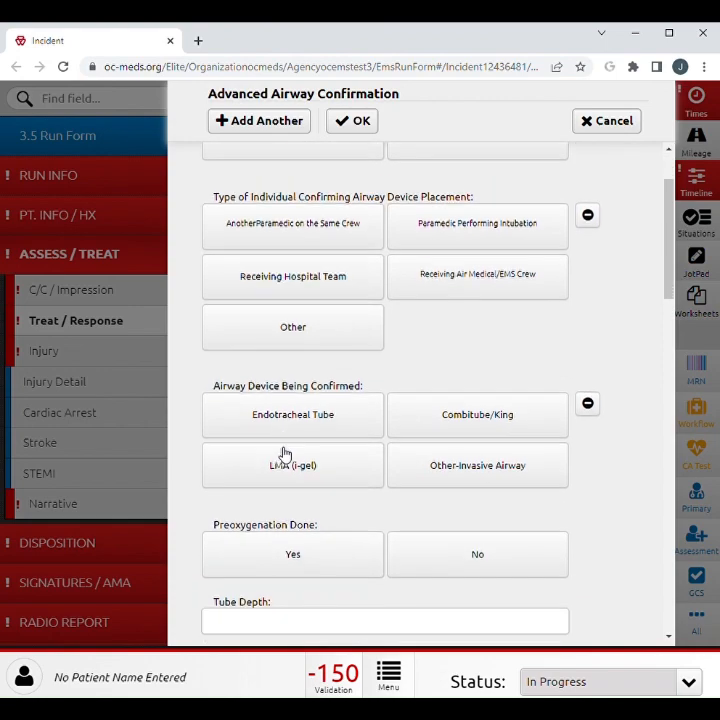
scroll(284, 455, "down", 3)
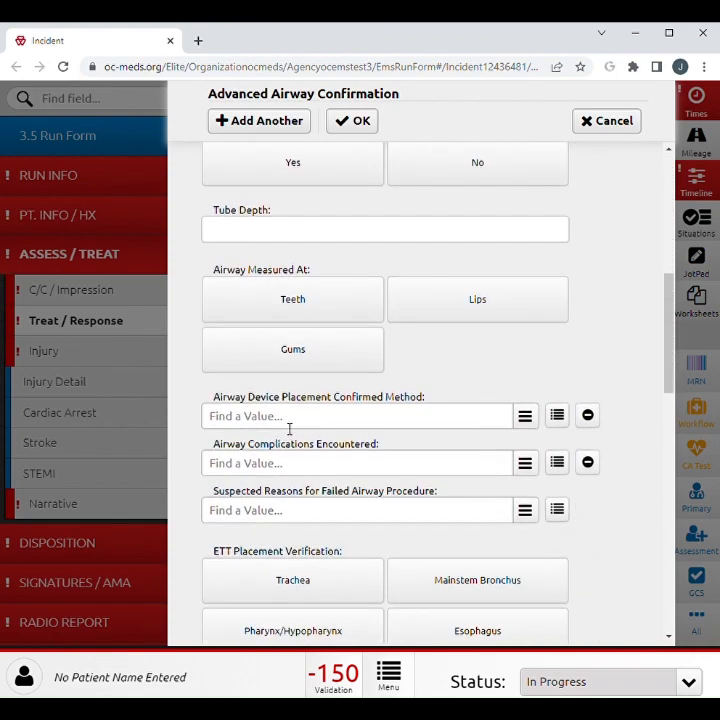
left_click(289, 426)
scroll(330, 374, "down", 1)
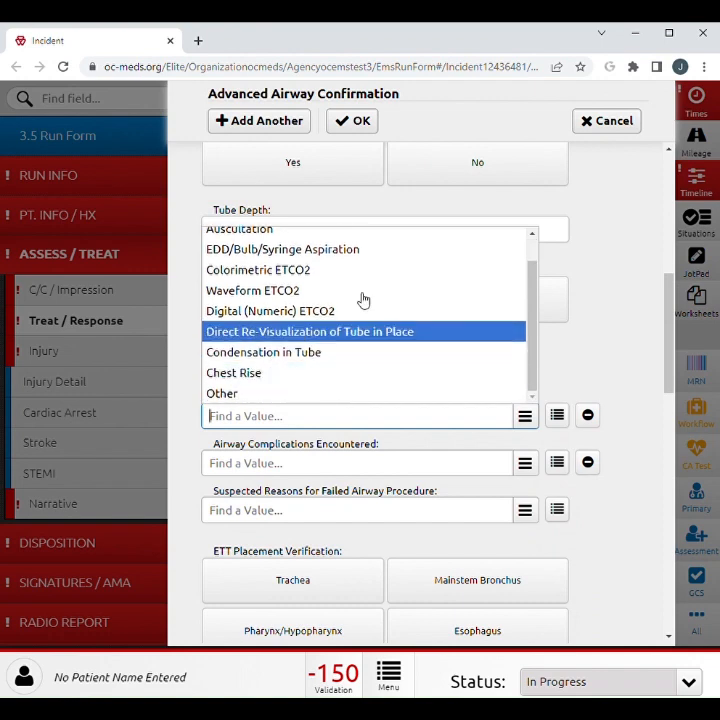
left_click(606, 128)
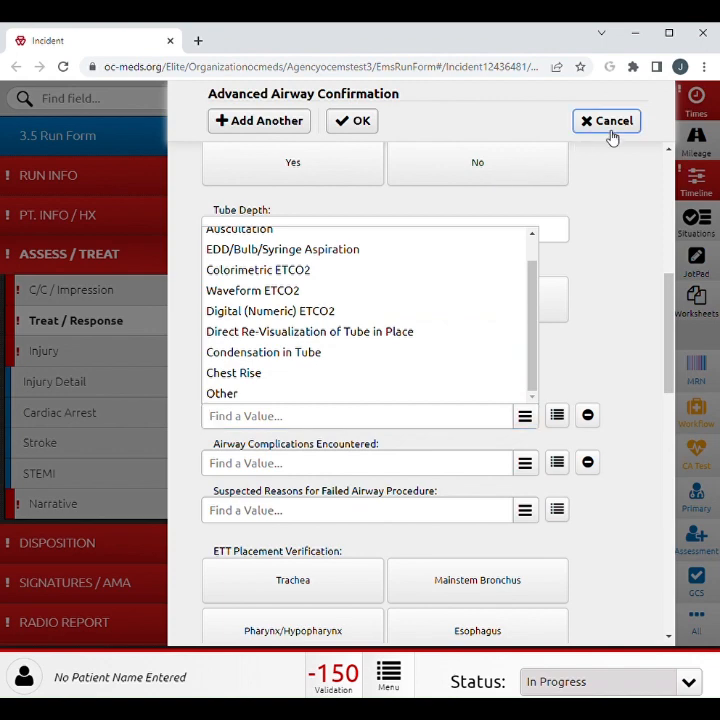
Record Possible Injury as Yes in the Injury section.
scroll(370, 495, "down", 2)
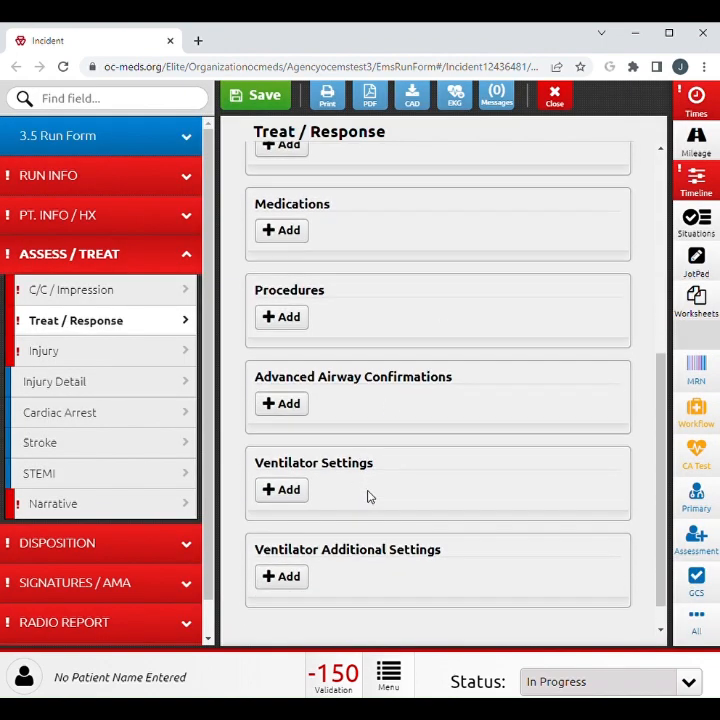
left_click(142, 360)
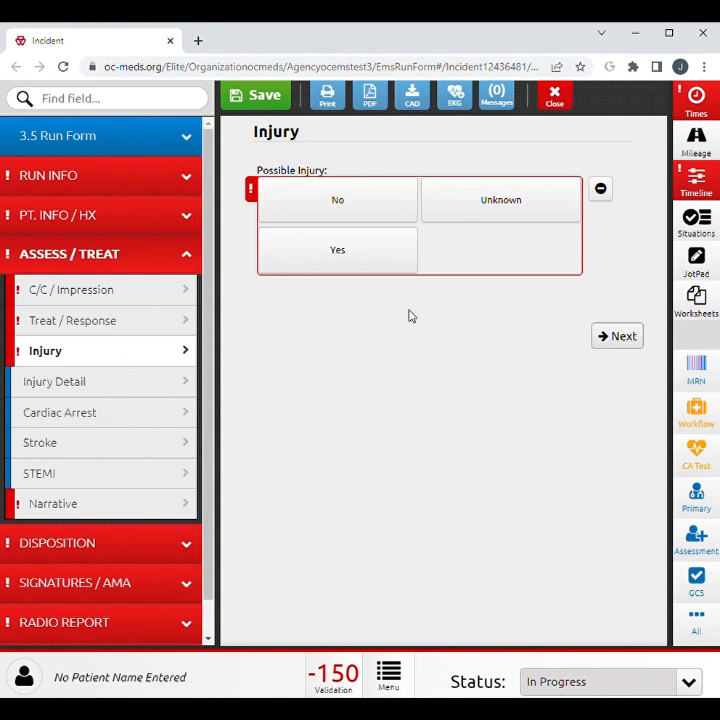
left_click(390, 257)
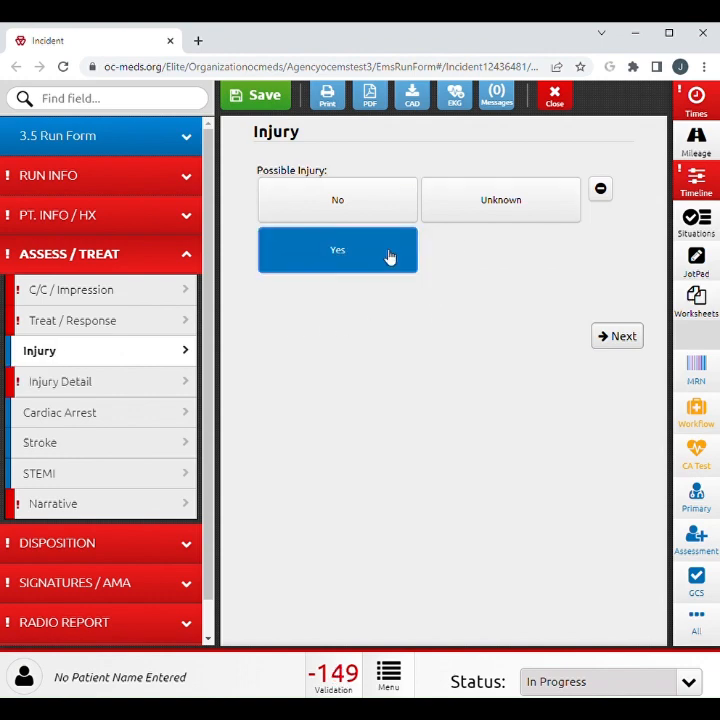
Review the Injury Detail fields from Cause of Injury down to Burn Surface Area Percentage.
left_click(166, 387)
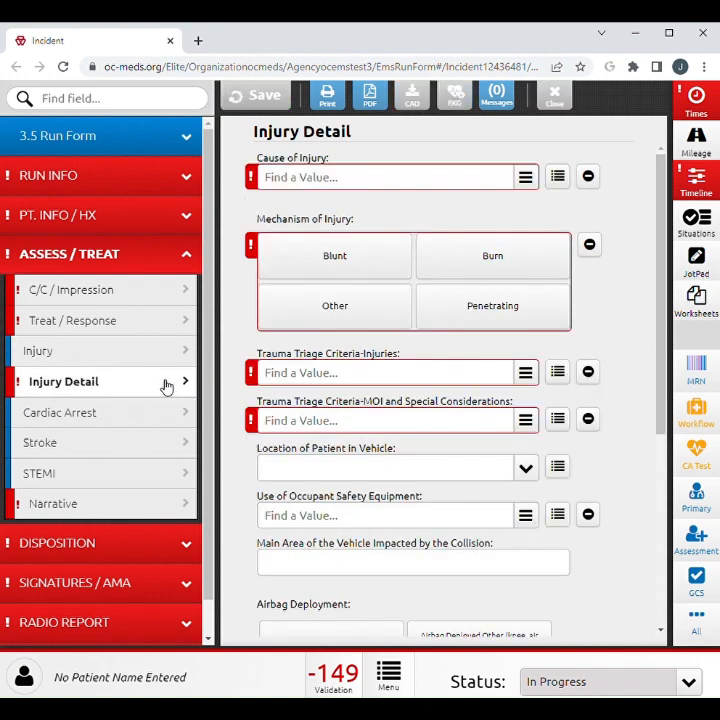
scroll(238, 411, "down", 3)
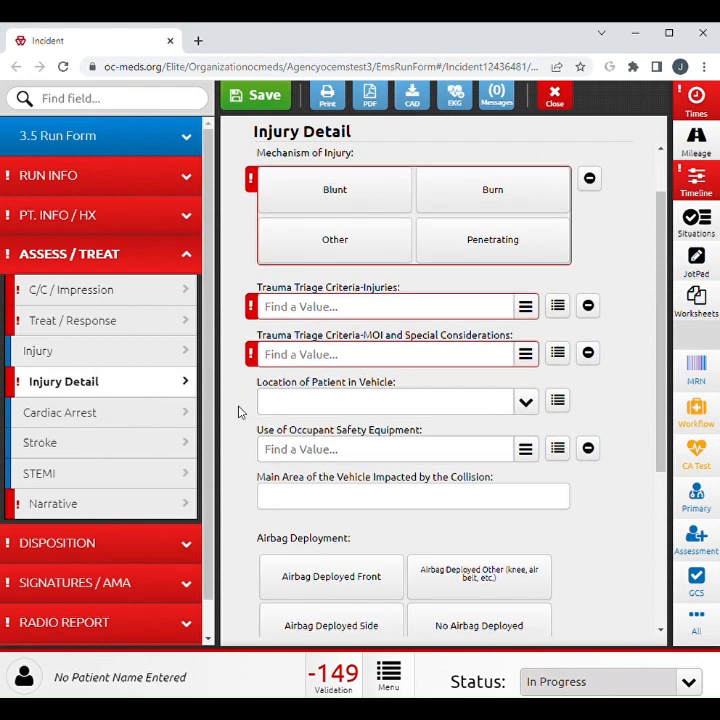
scroll(238, 411, "down", 3)
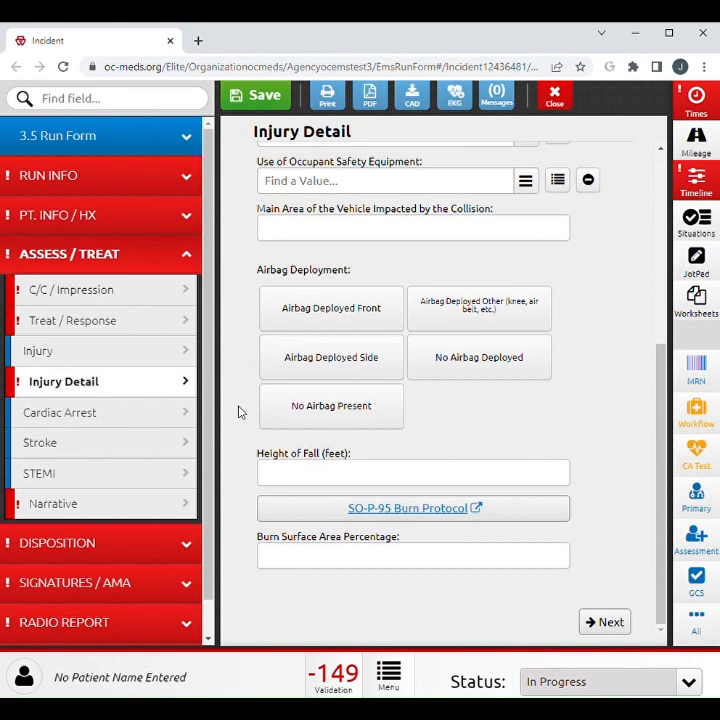
Set Cardiac Arrest to "Yes, After EMS Arrival".
left_click(135, 418)
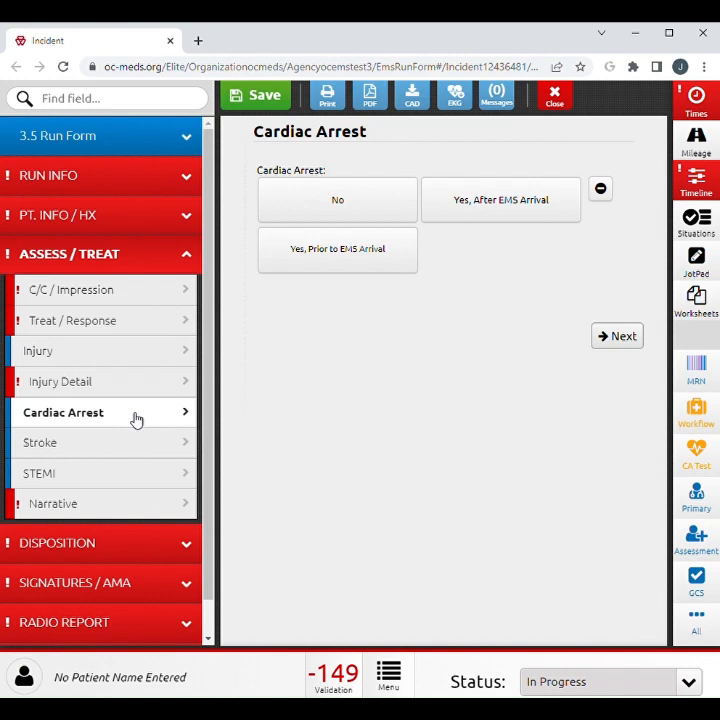
left_click(320, 266)
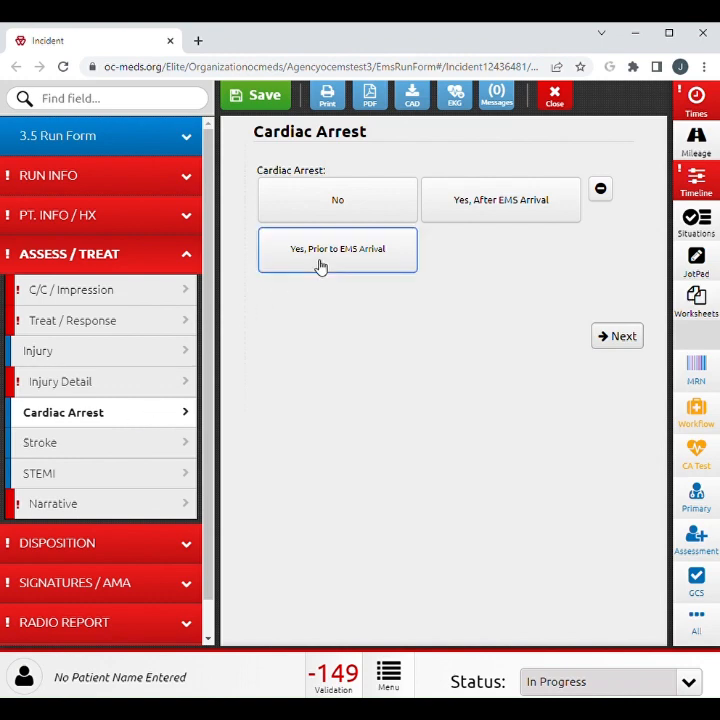
left_click(468, 203)
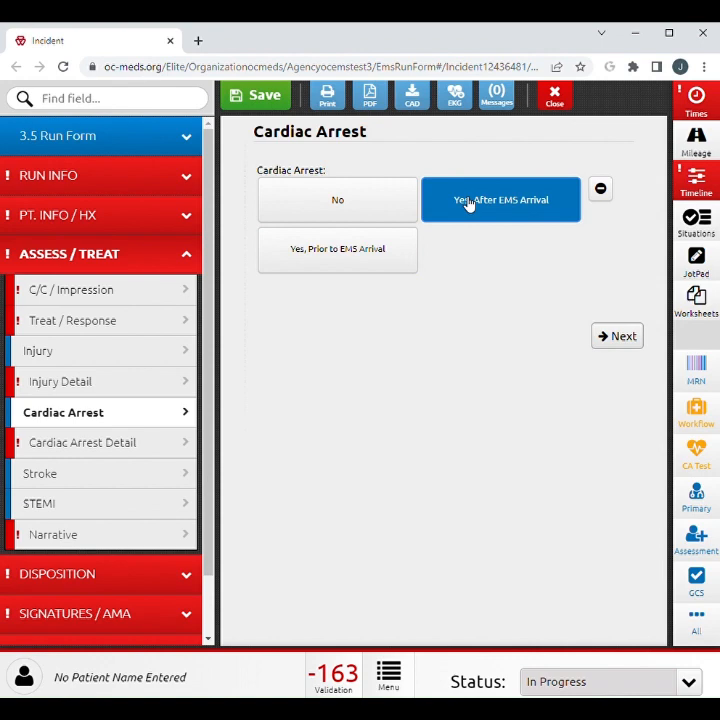
Open the Cardiac Arrest Detail section and review the Cardiac Arrest Etiology choices without selecting one.
left_click(152, 450)
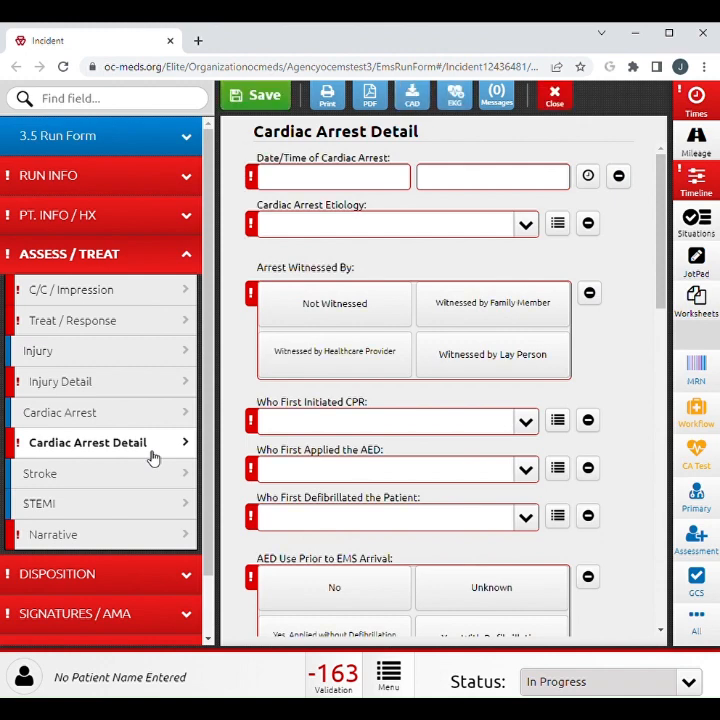
left_click(350, 238)
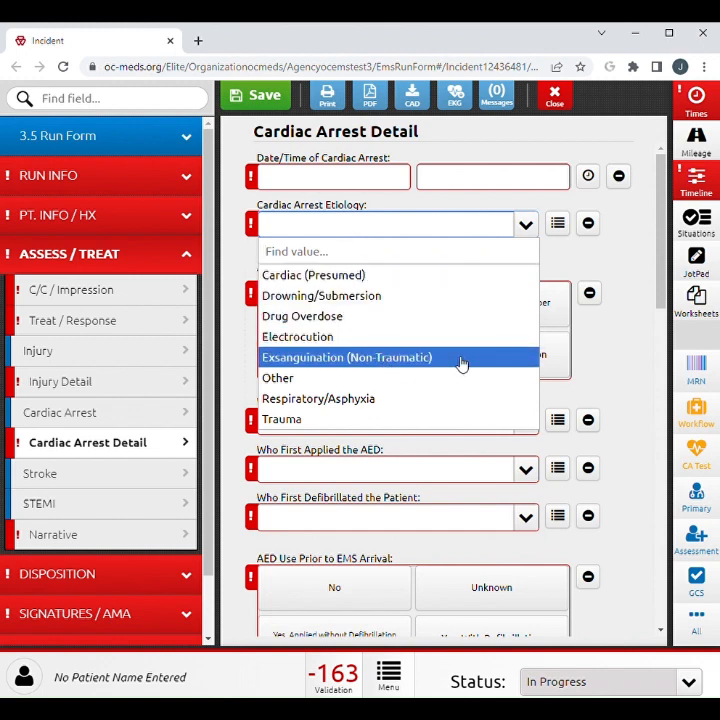
left_click(602, 340)
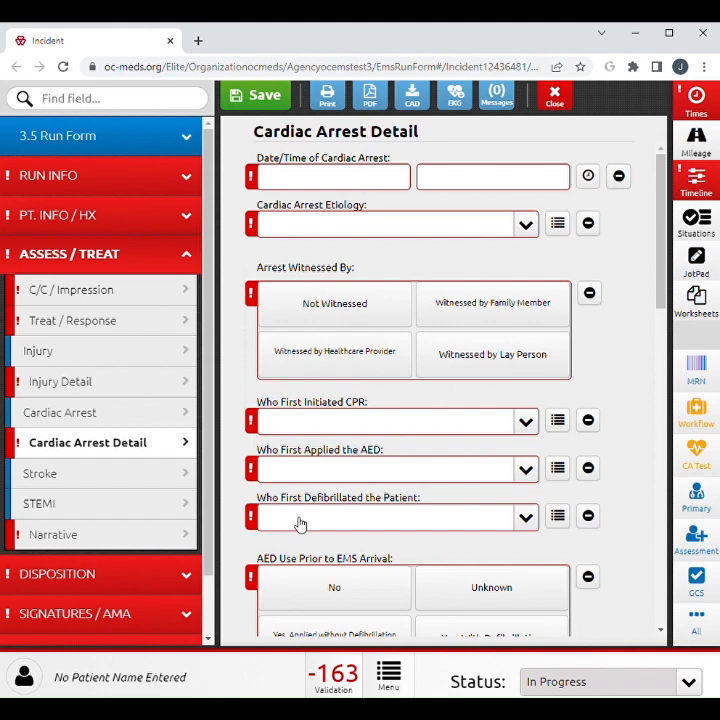
Record Ventilation-Mouth to Mouth, Ventilation-Pocket Mask and Ventilation-Impedance Threshold Device as the Types of CPR Provided in Cardiac Arrest Detail.
scroll(299, 524, "down", 6)
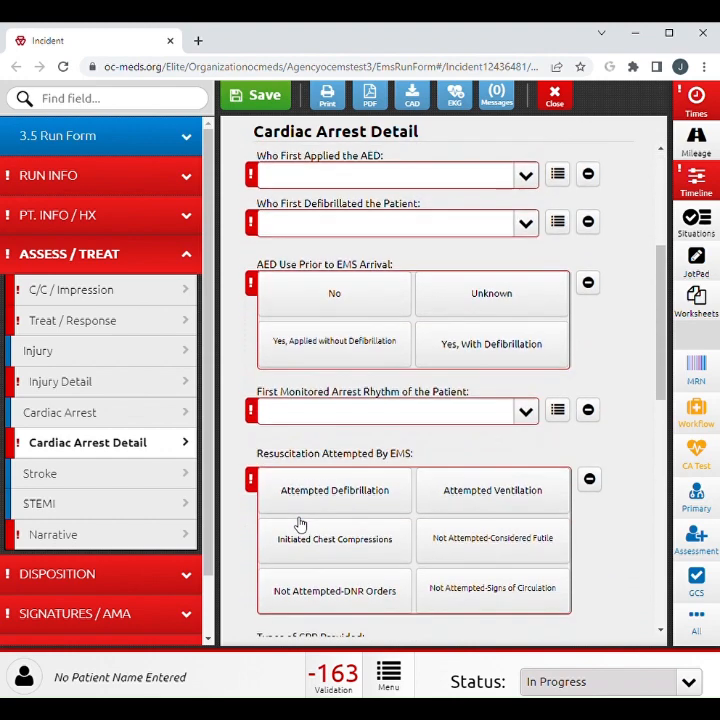
scroll(299, 524, "down", 4)
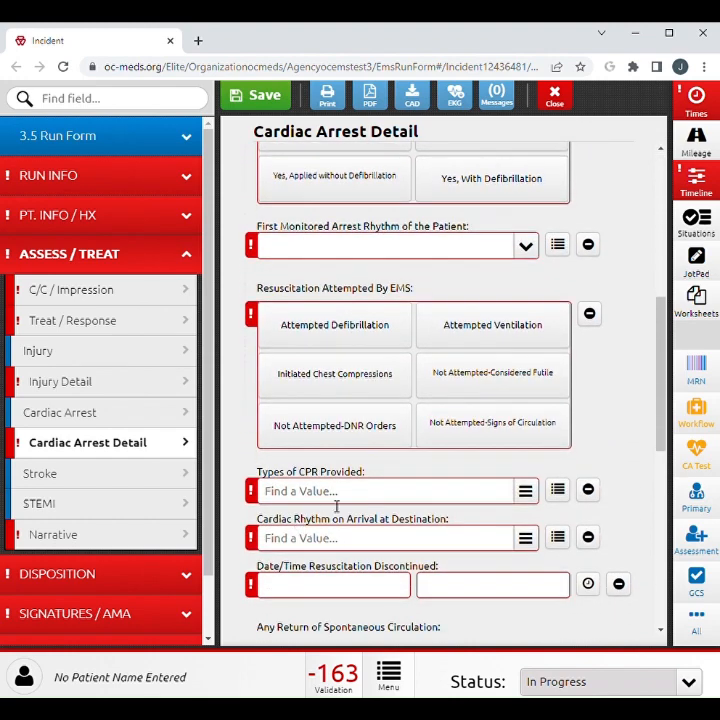
left_click(349, 497)
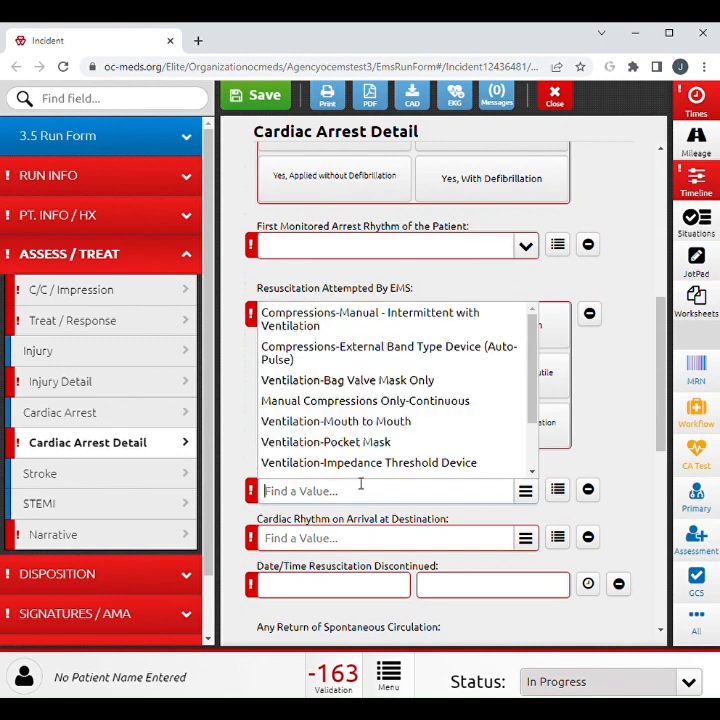
left_click(364, 428)
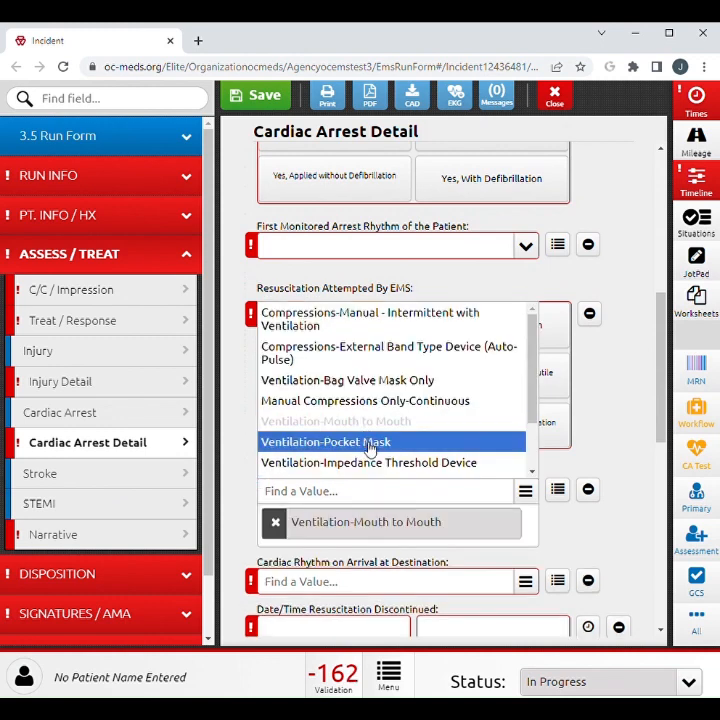
left_click(367, 442)
left_click(375, 464)
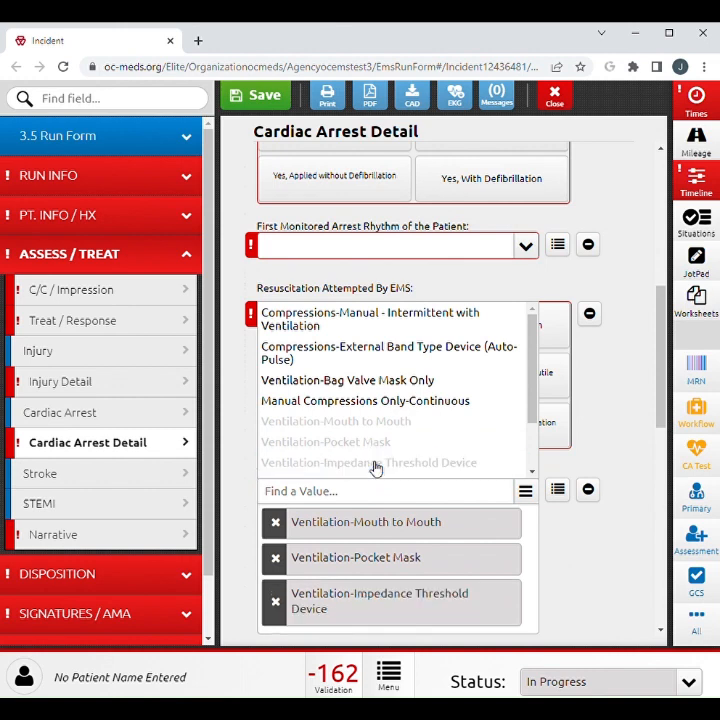
left_click(555, 544)
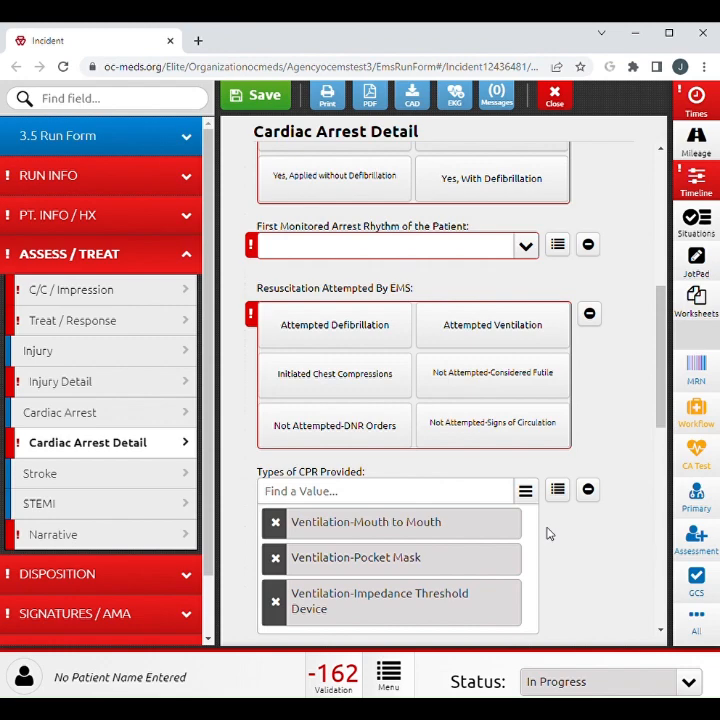
Review the remaining Cardiac Arrest Detail fields down to Cardiac Arrest Disposition, and the fields of the Stroke section.
scroll(547, 534, "down", 3)
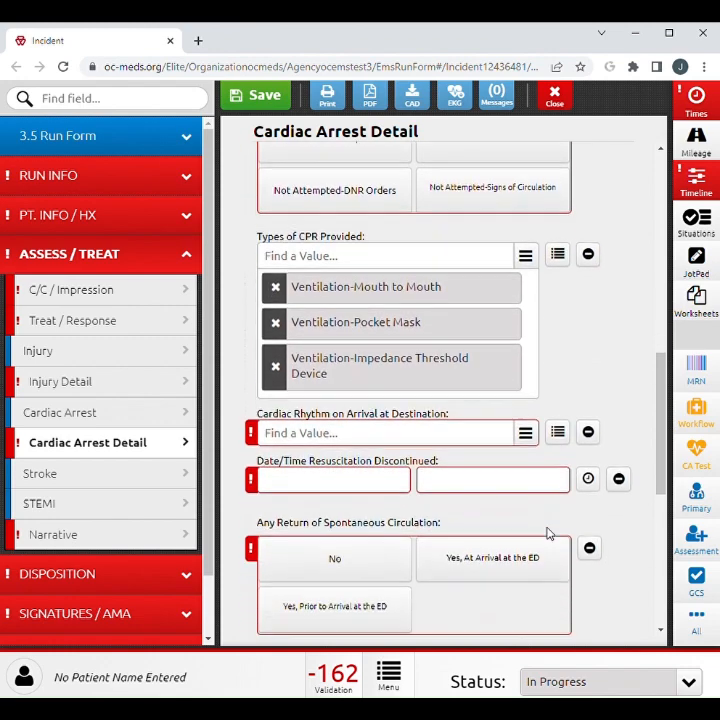
scroll(547, 534, "down", 4)
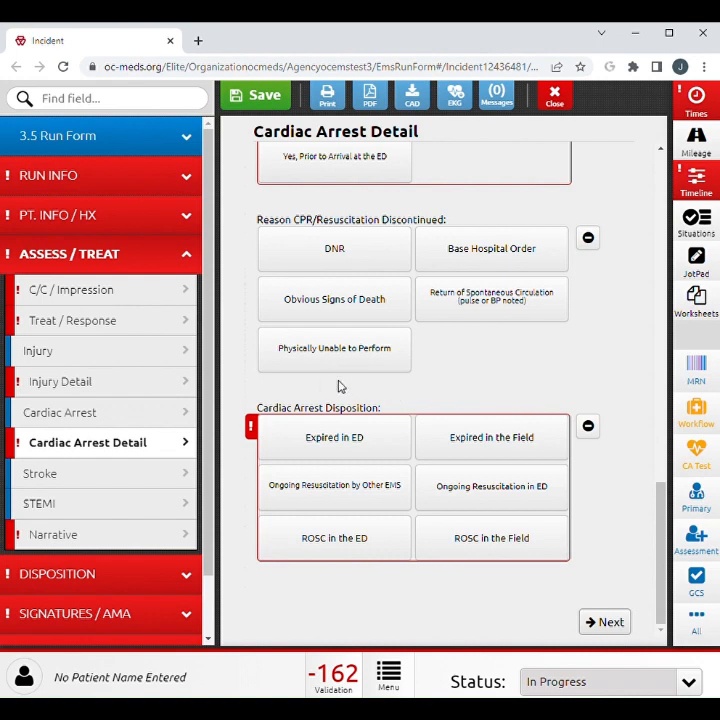
left_click(123, 479)
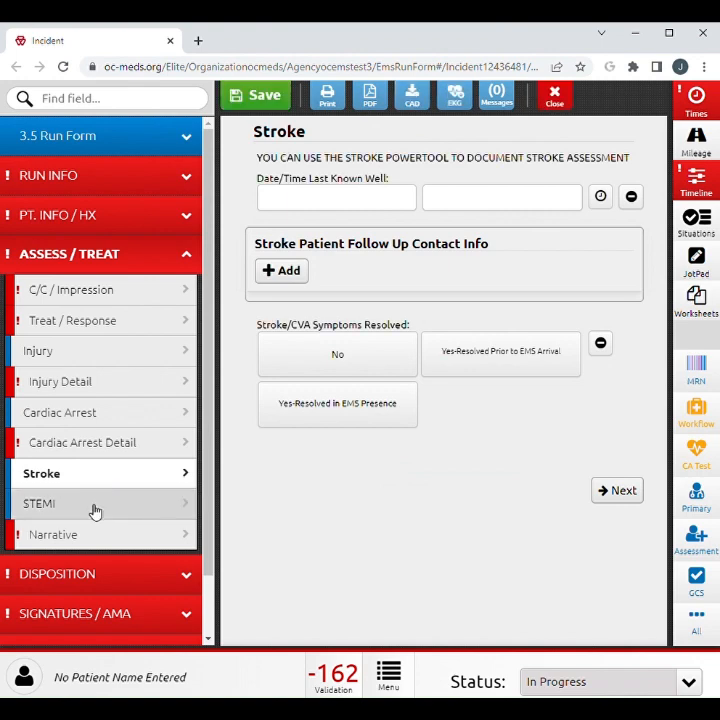
Add a blank Suspected STEMI entry in the STEMI section to show its triage and 12 Lead ECG fields.
left_click(125, 508)
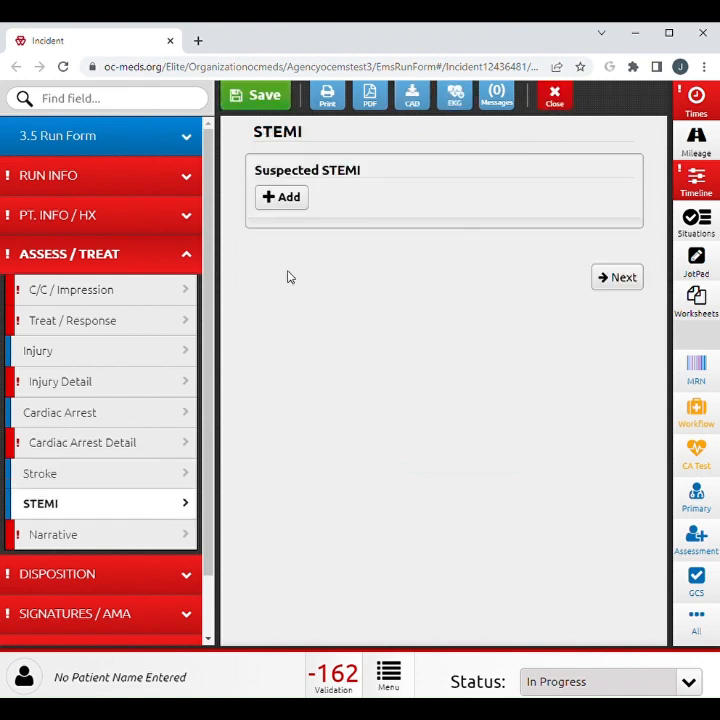
left_click(282, 198)
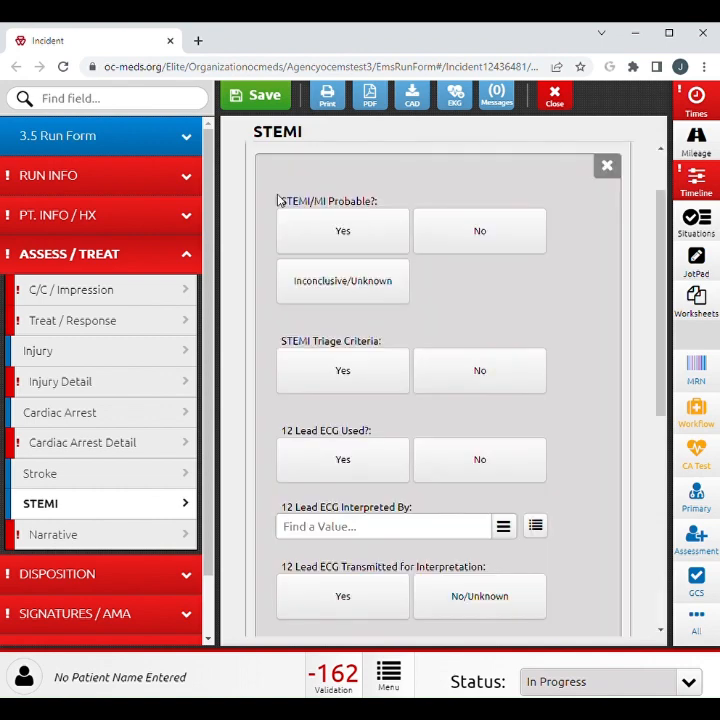
Review the Narrative section from the Patient Care Report Narrative down to the crew member fields.
left_click(107, 538)
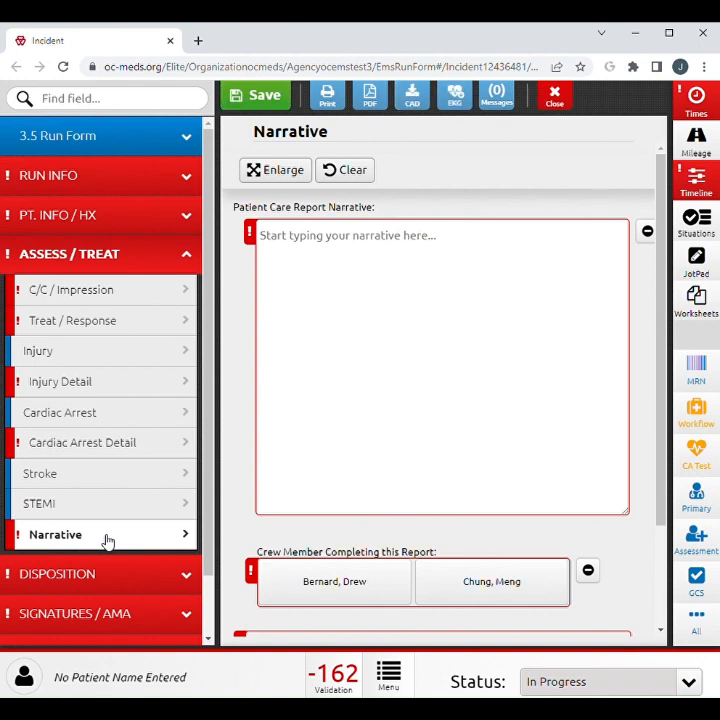
scroll(228, 537, "down", 1)
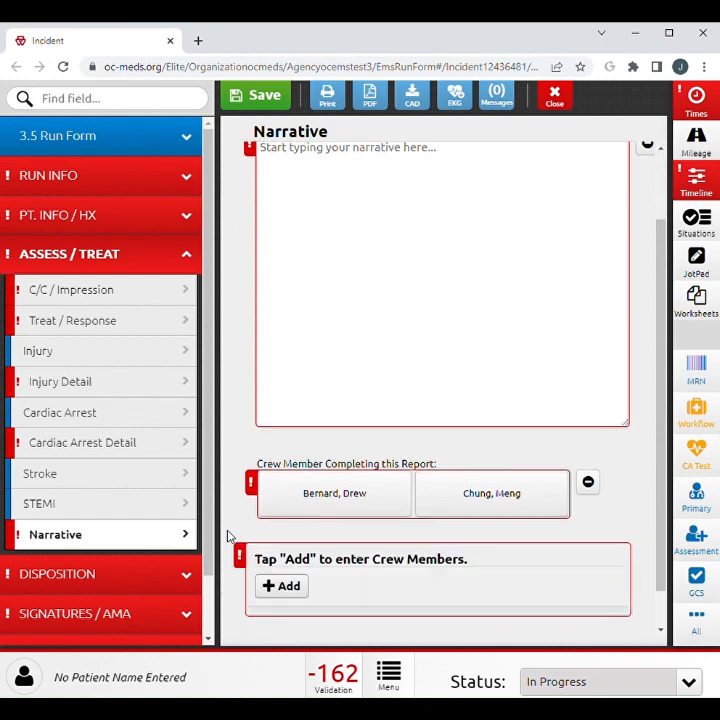
scroll(228, 537, "down", 1)
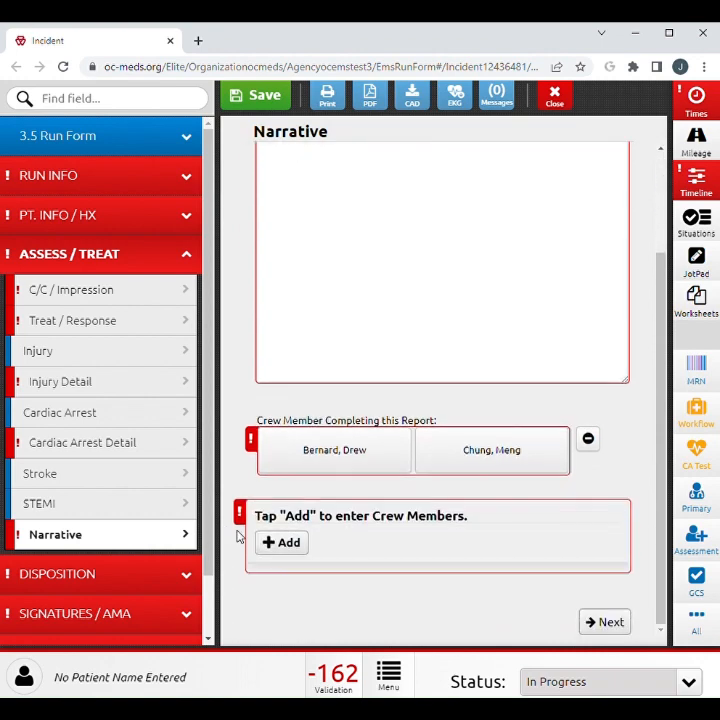